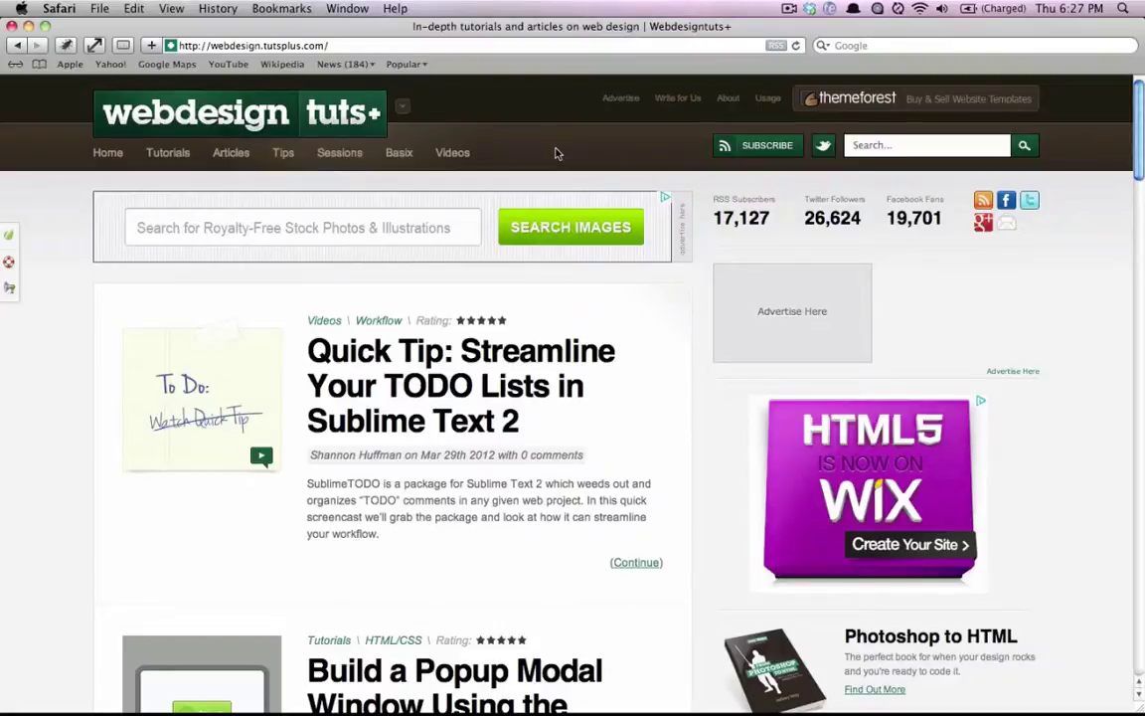
# Step: Switch to Photoshop and toggle BG.psd's Grid layer on and off, leaving it hidden
pyautogui.press('super+Tab')
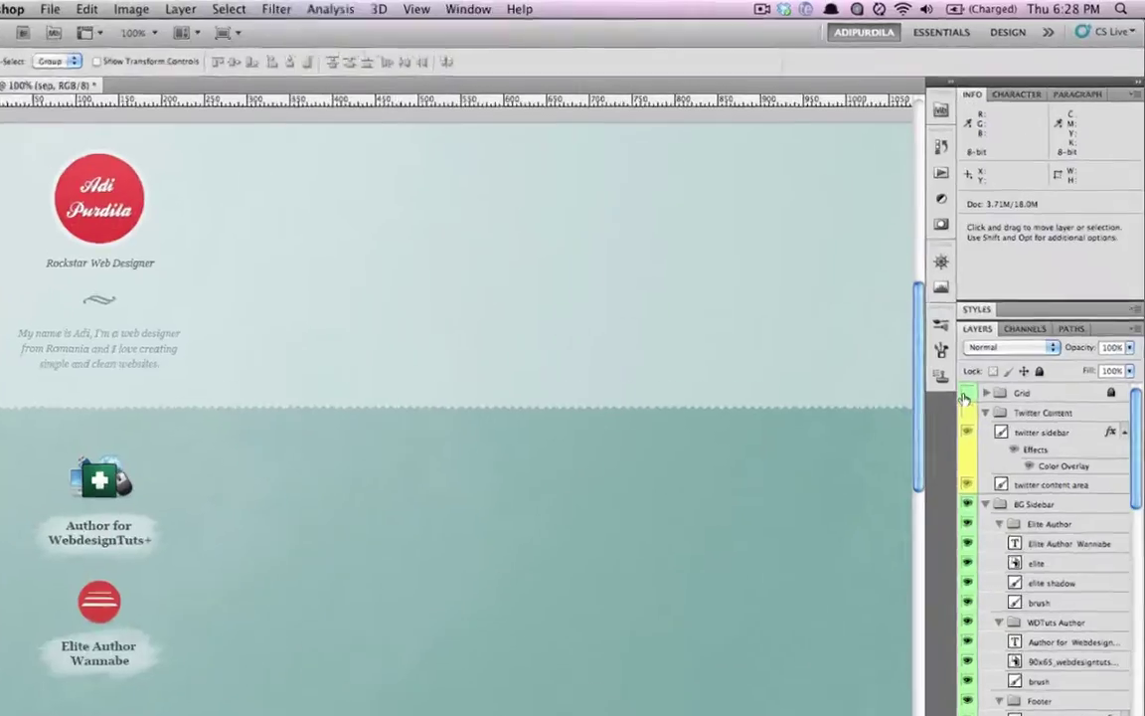
pyautogui.click(981, 365)
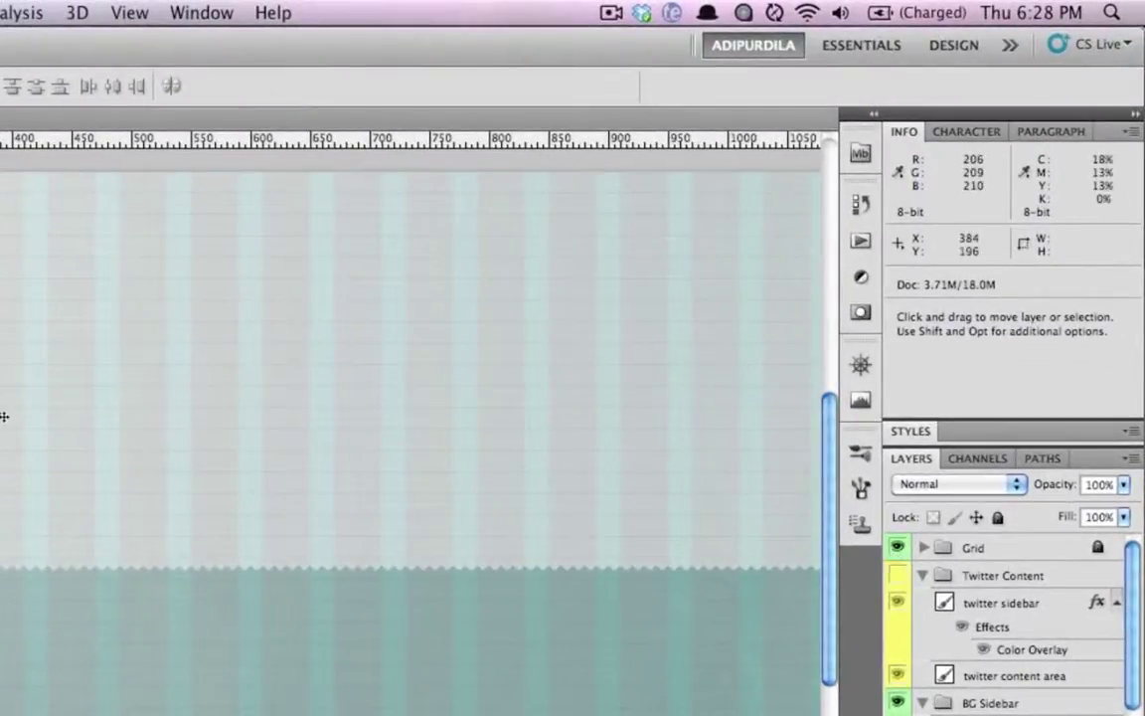
pyautogui.hscroll(5, 4, 417)
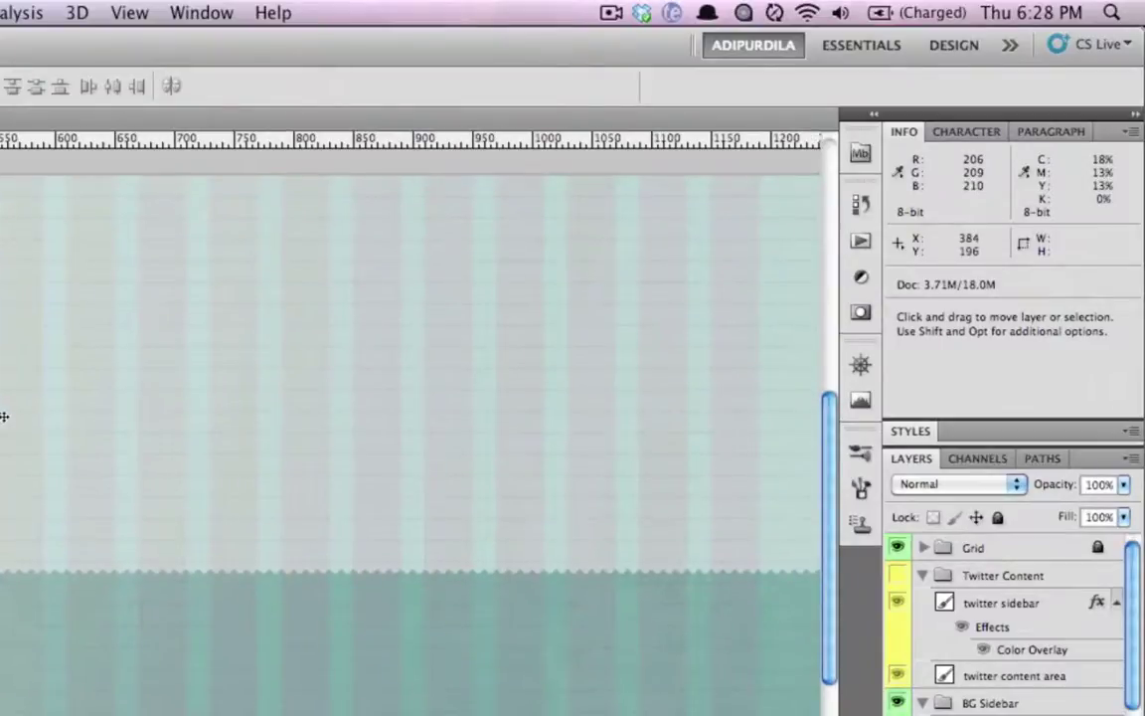
pyautogui.hscroll(-4, 4, 416)
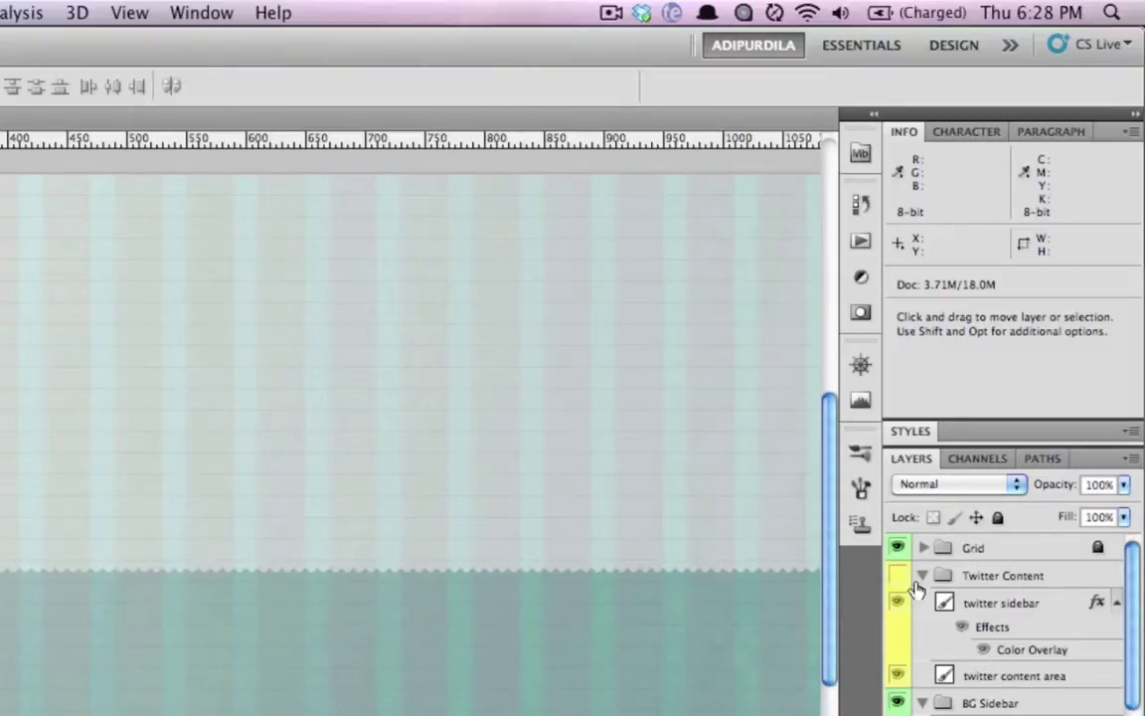
pyautogui.click(900, 550)
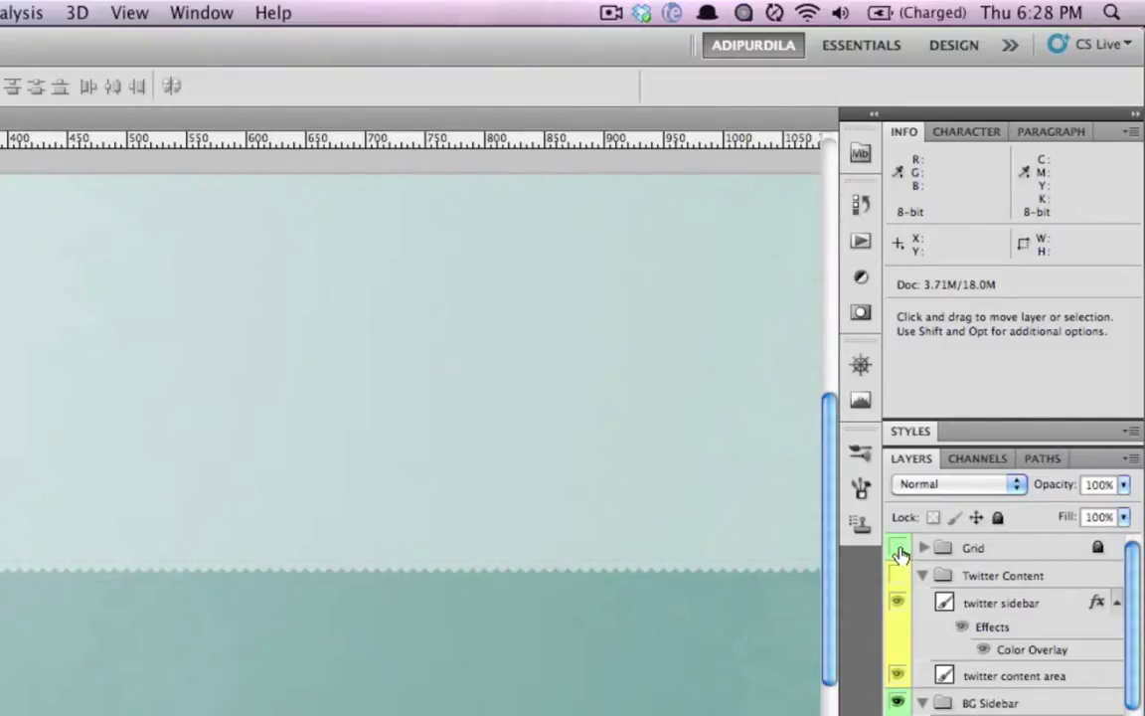
pyautogui.click(900, 550)
pyautogui.click(900, 550)
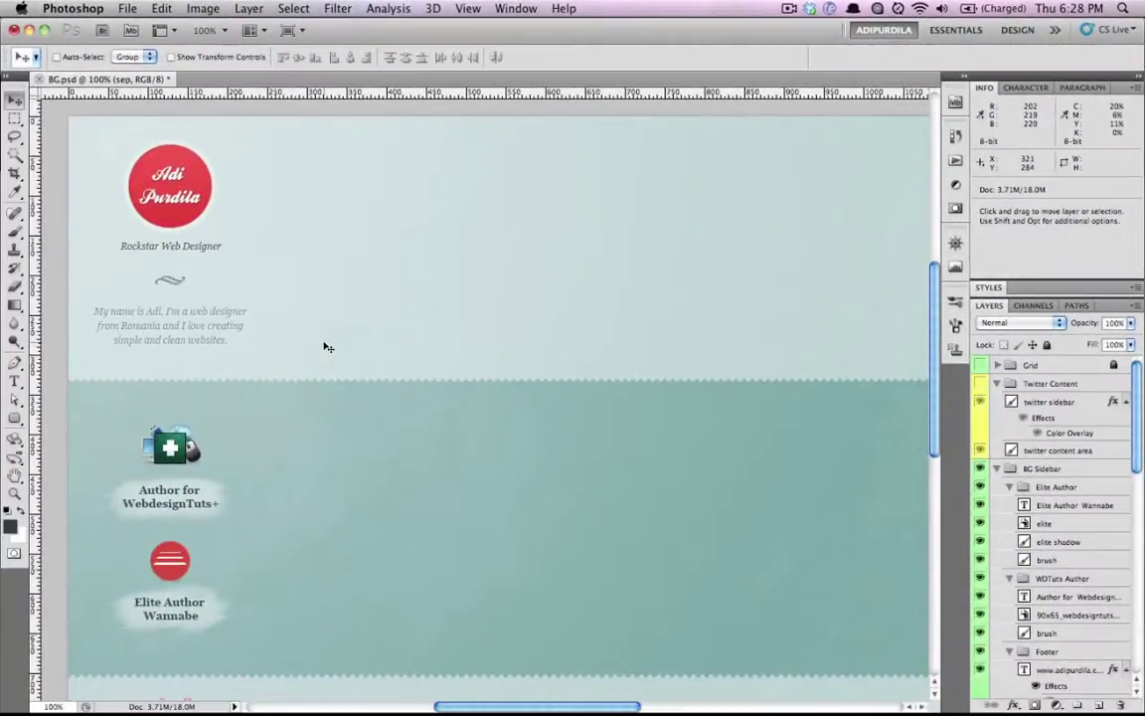
# Step: Zoom in to about 435% on the intro paragraph
pyautogui.press('z')
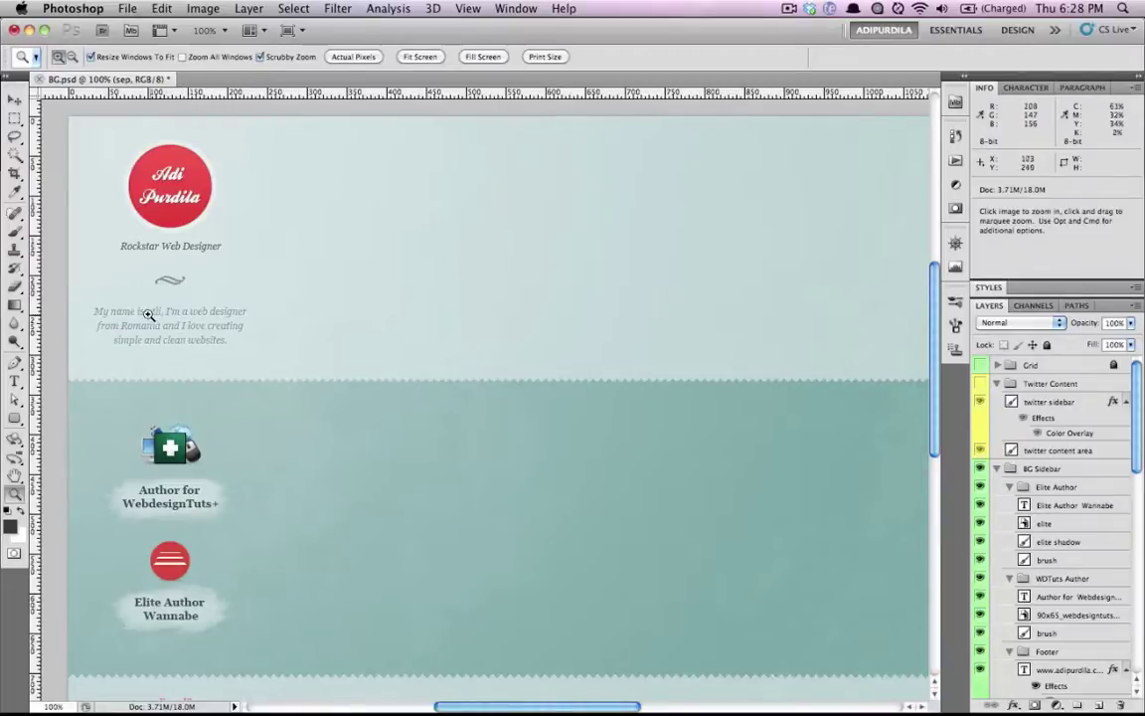
pyautogui.moveTo(109, 312); pyautogui.dragTo(299, 391)
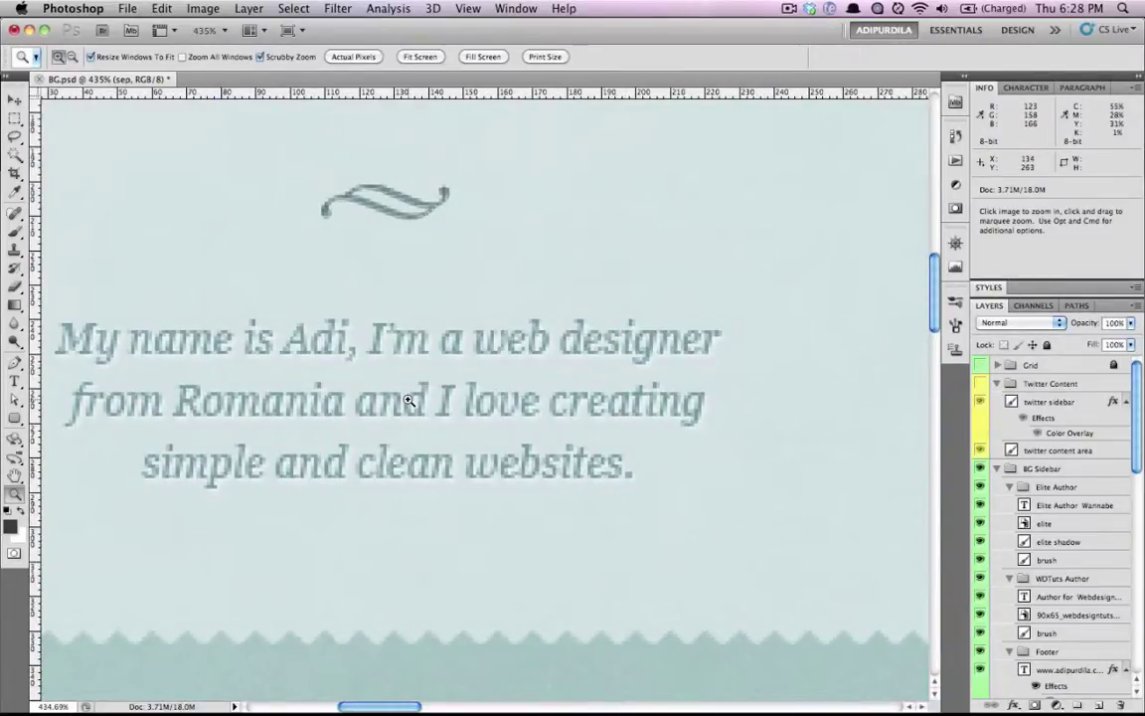
pyautogui.scroll(-10, 1064, 497)
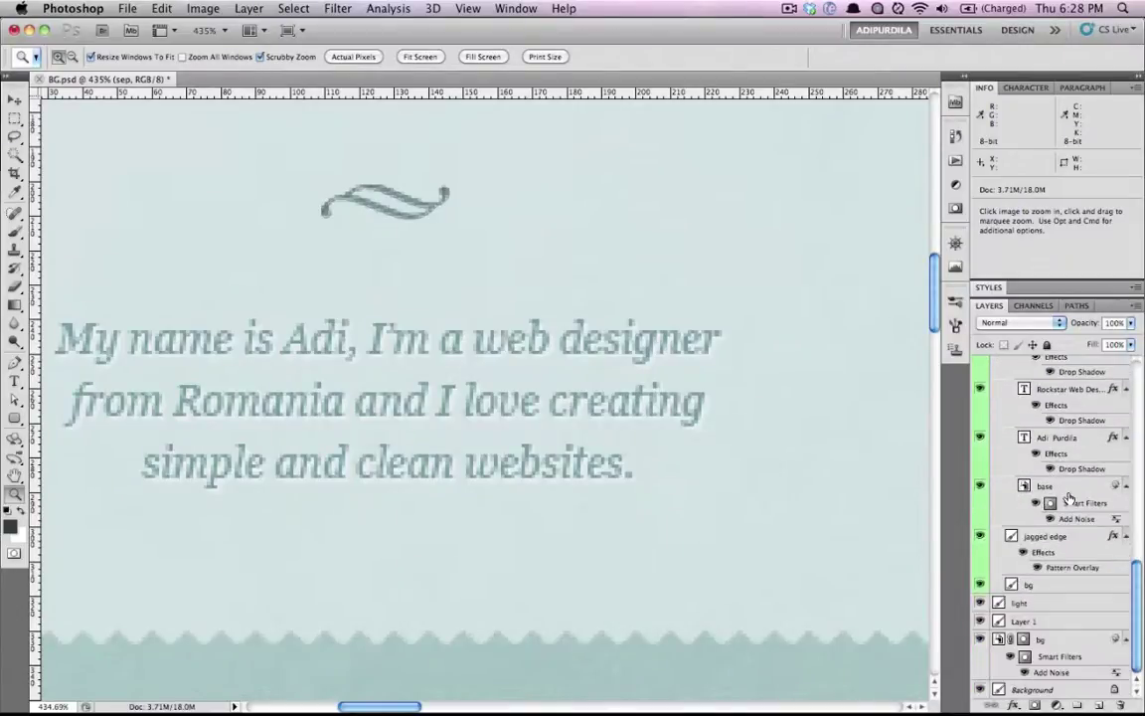
# Step: Select the base layer and compare the Grid overlay against the intro text, then hide it
pyautogui.click(1067, 492)
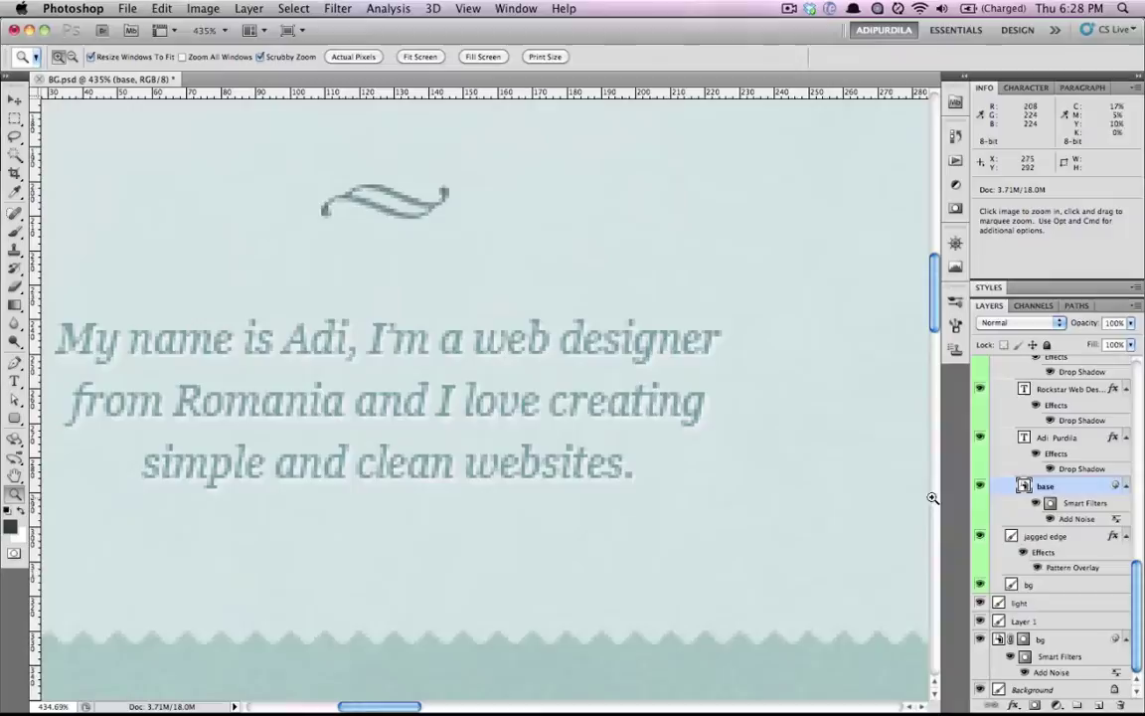
pyautogui.scroll(10, 1115, 502)
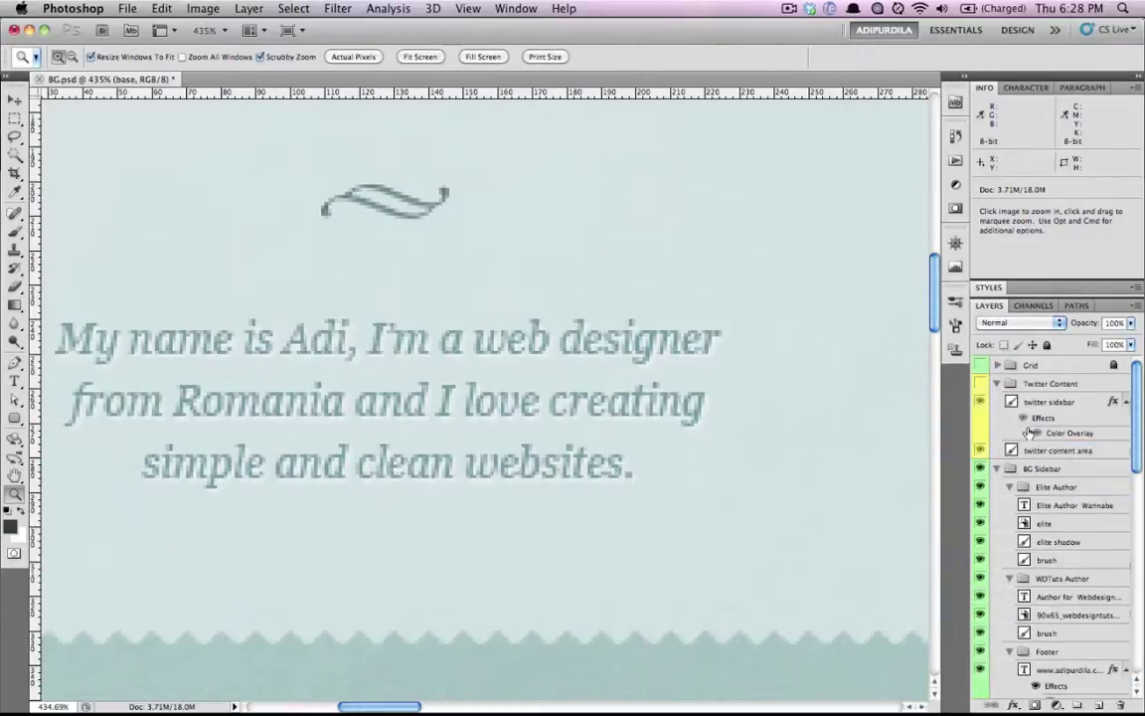
pyautogui.click(980, 365)
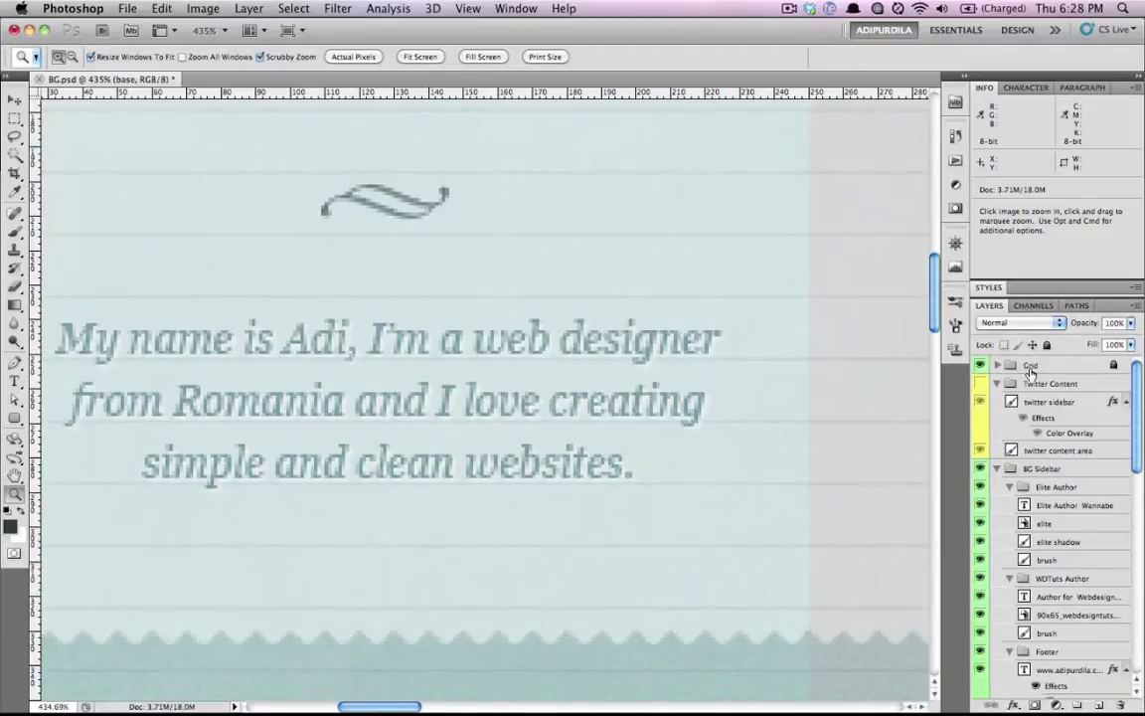
pyautogui.click(980, 367)
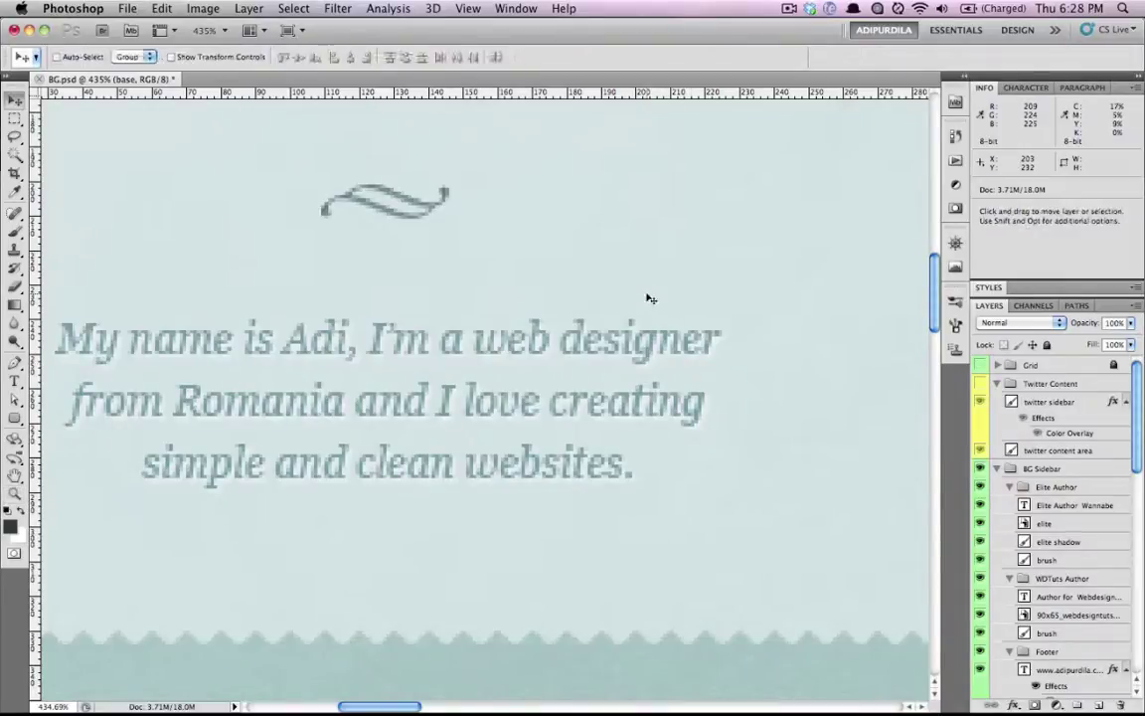
# Step: Open the Actions panel and create a new action set named 'Adi's Actions'
pyautogui.click(516, 8)
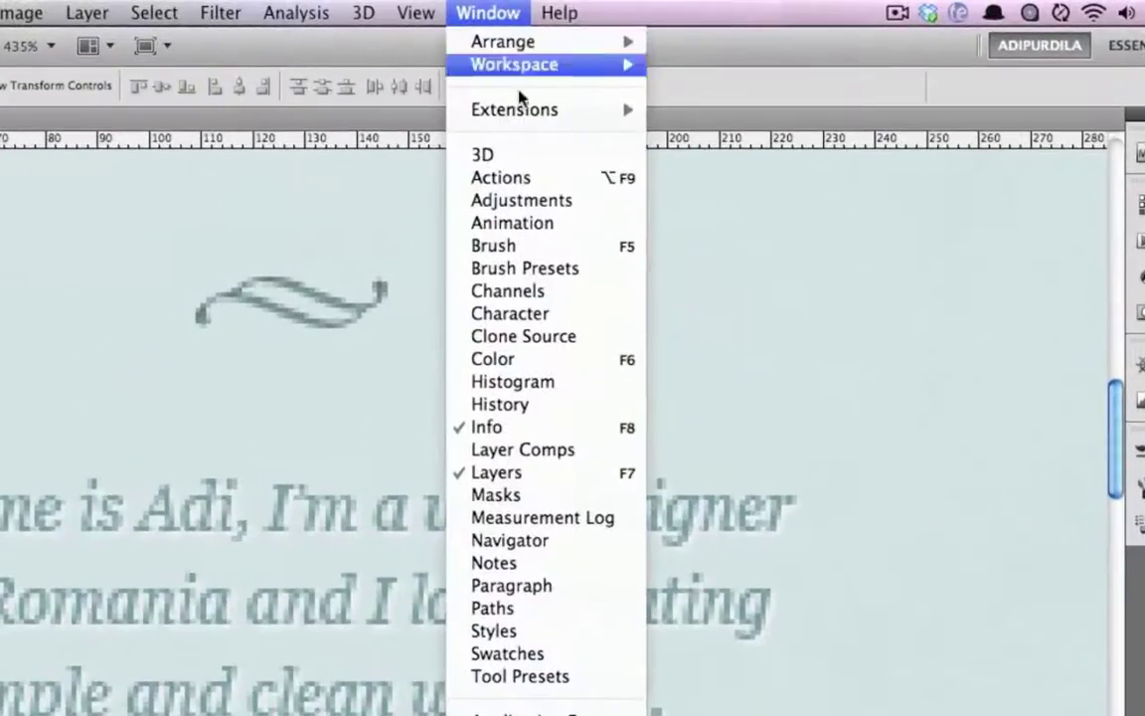
pyautogui.click(544, 186)
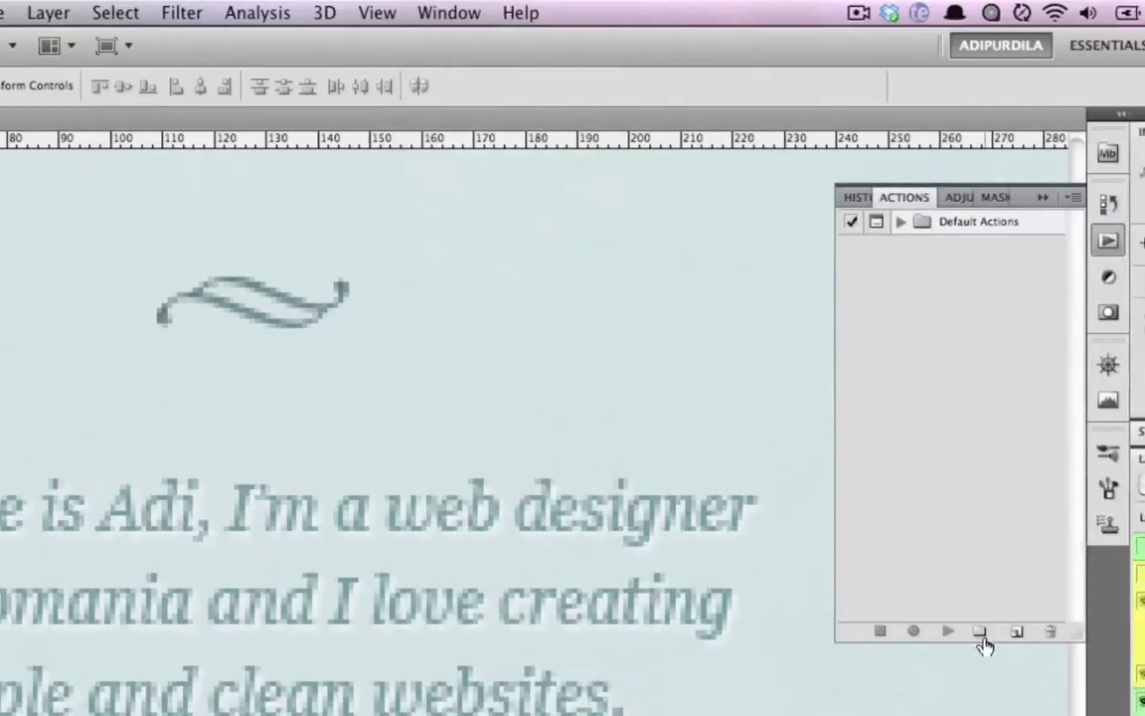
pyautogui.click(980, 634)
pyautogui.write("Adi's Actions")
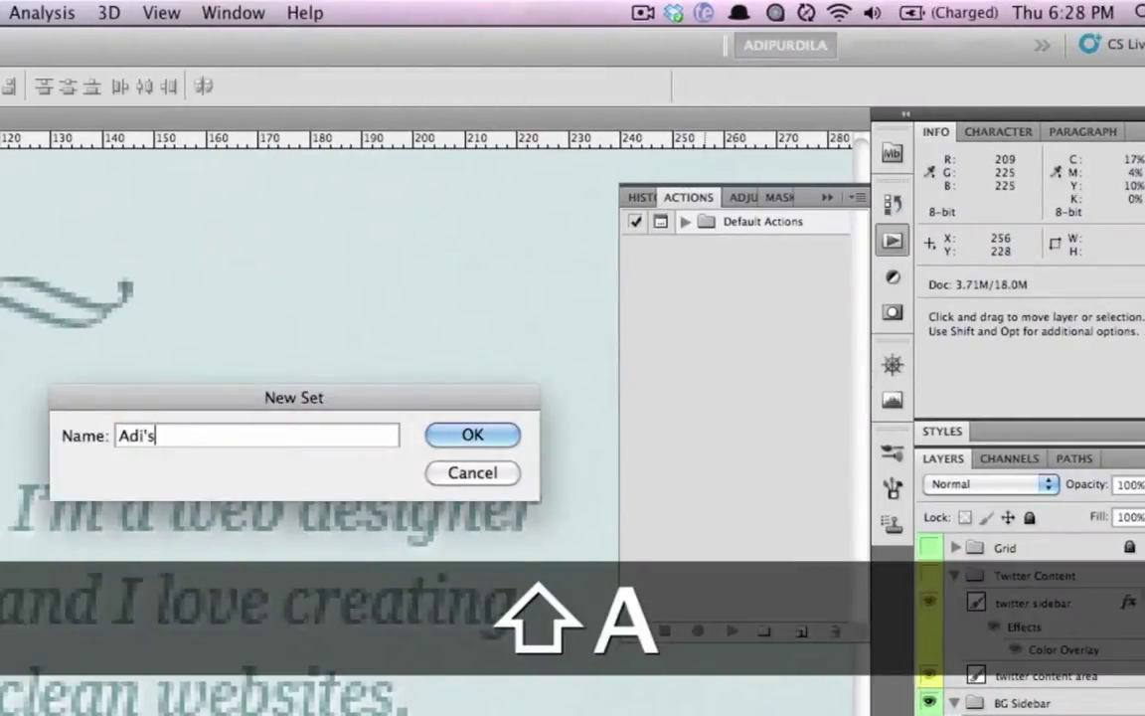
pyautogui.press('Return')
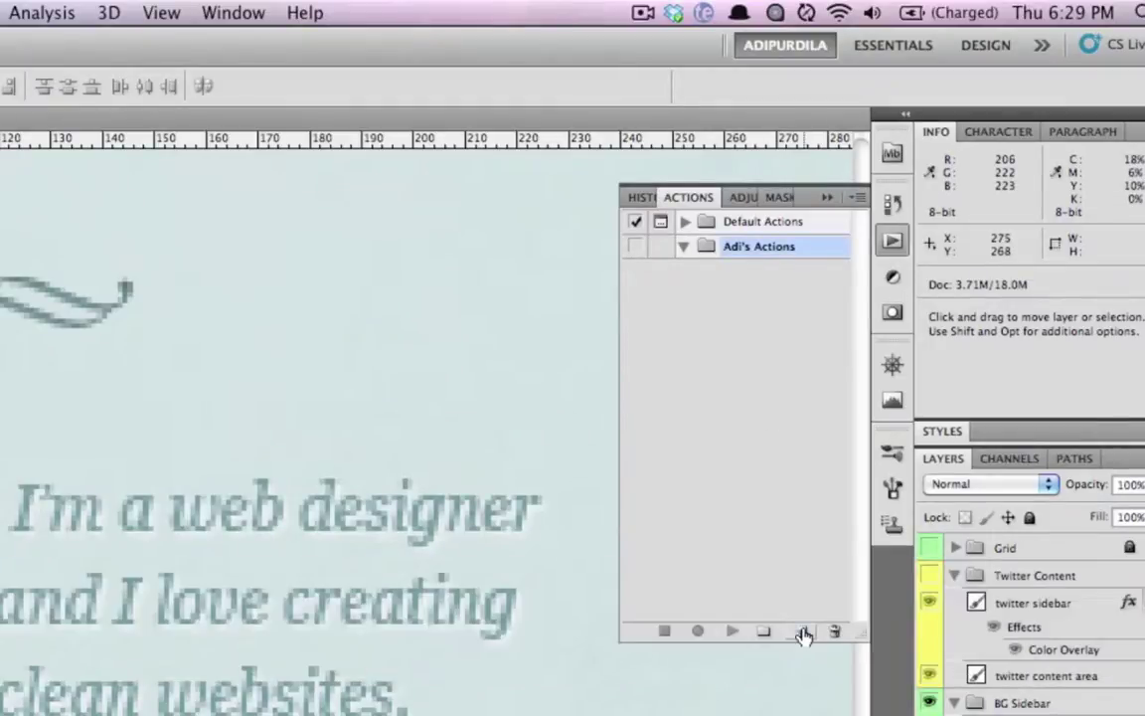
# Step: Start a new action 'Show Grid' with function key F1 and colour Green
pyautogui.click(801, 633)
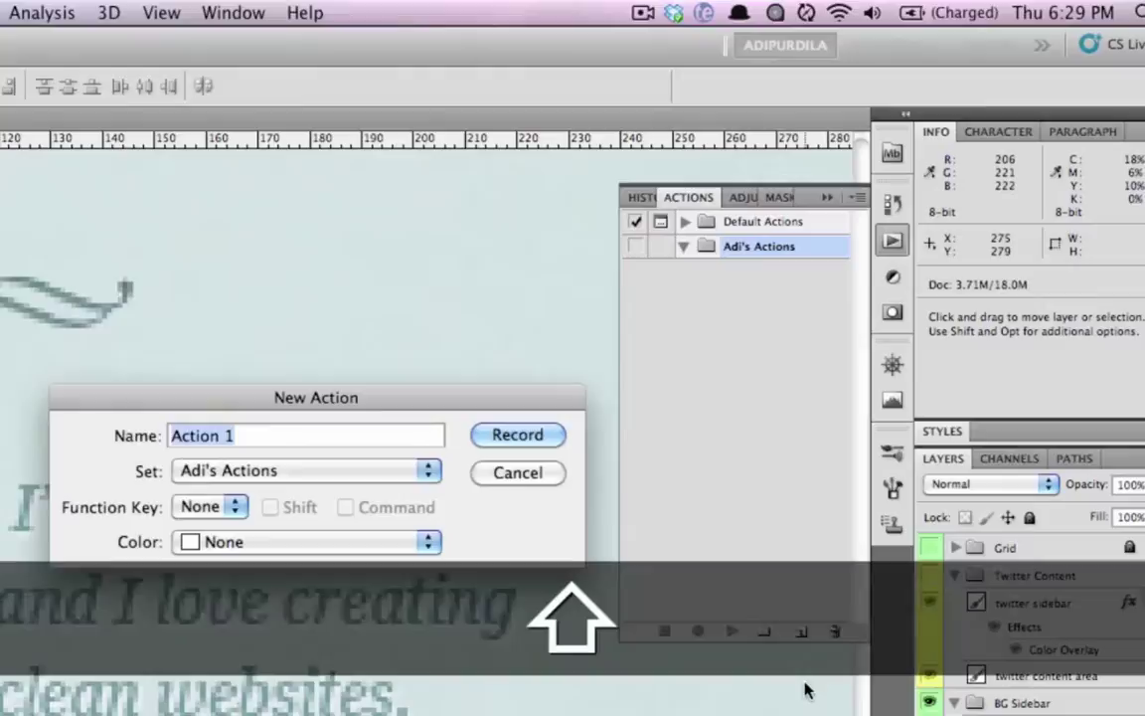
pyautogui.write('Show Grid')
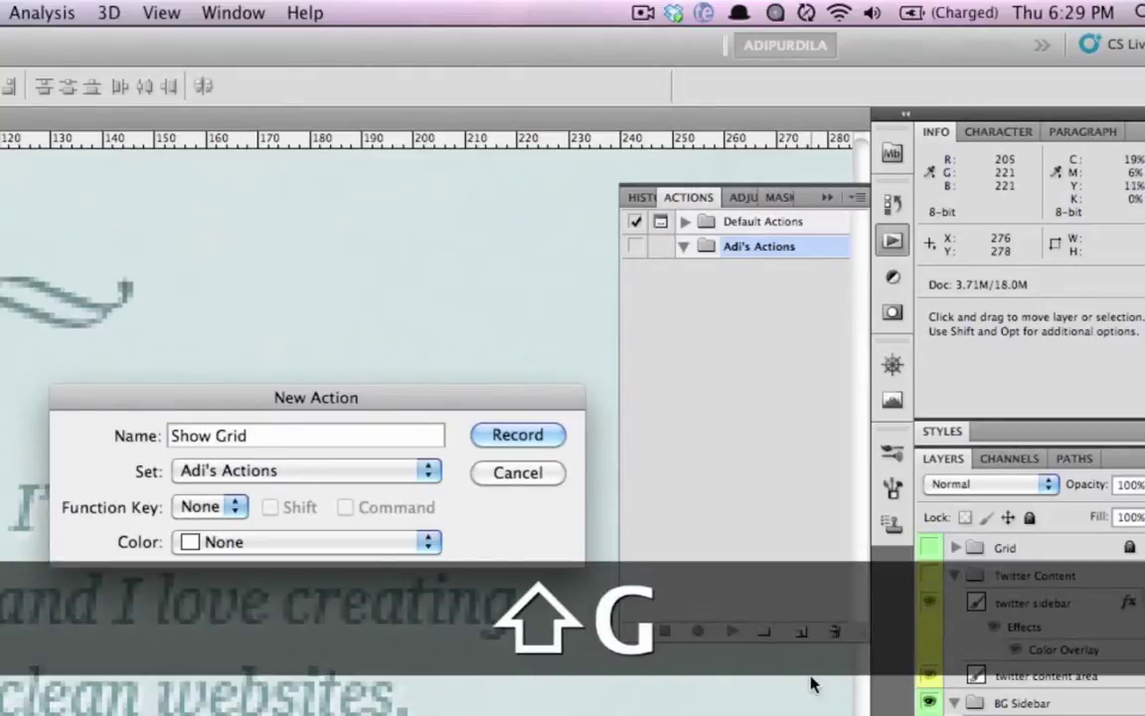
pyautogui.click(235, 506)
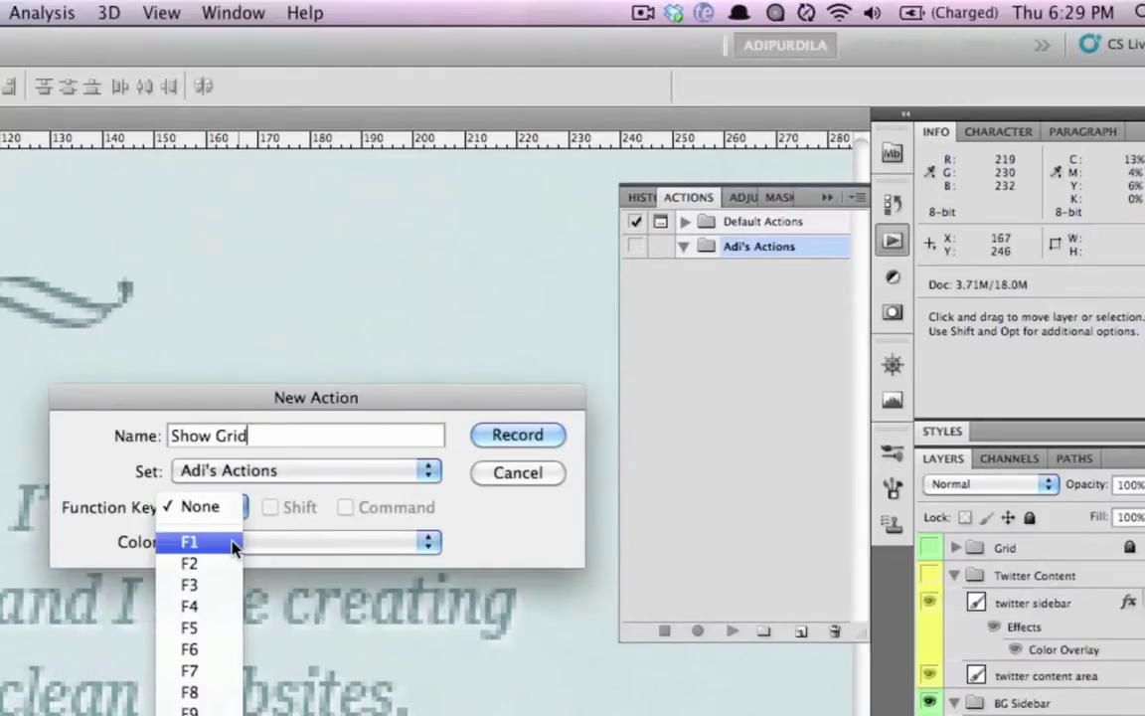
pyautogui.click(231, 542)
pyautogui.click(298, 542)
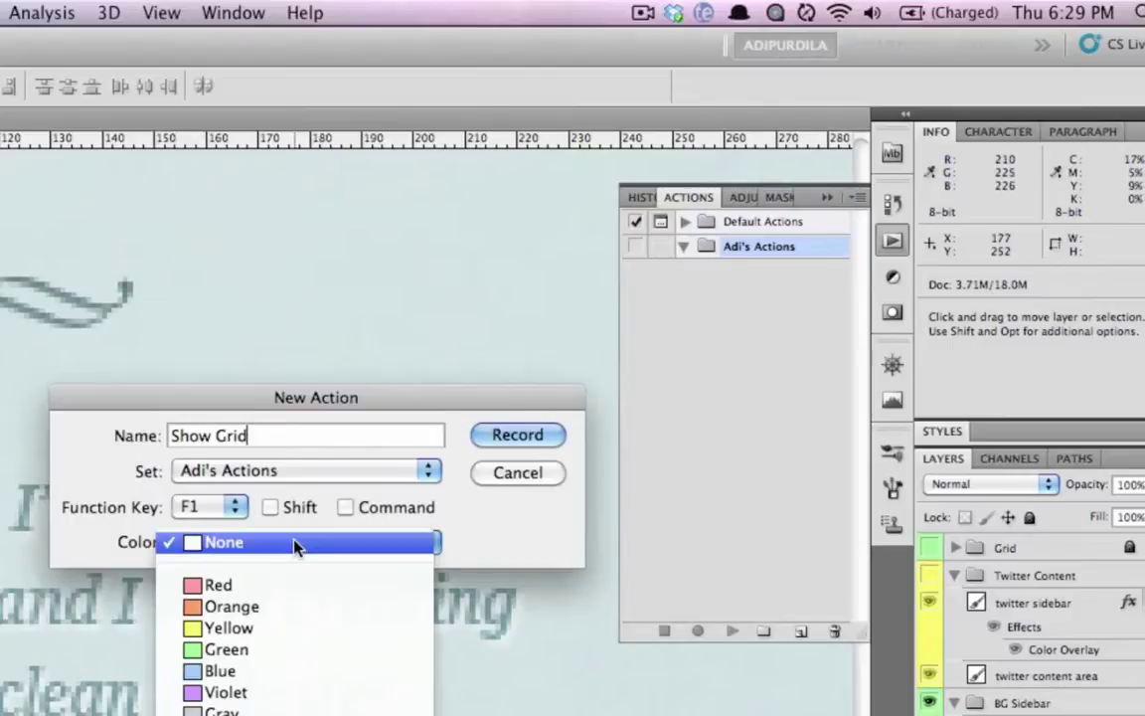
pyautogui.click(274, 649)
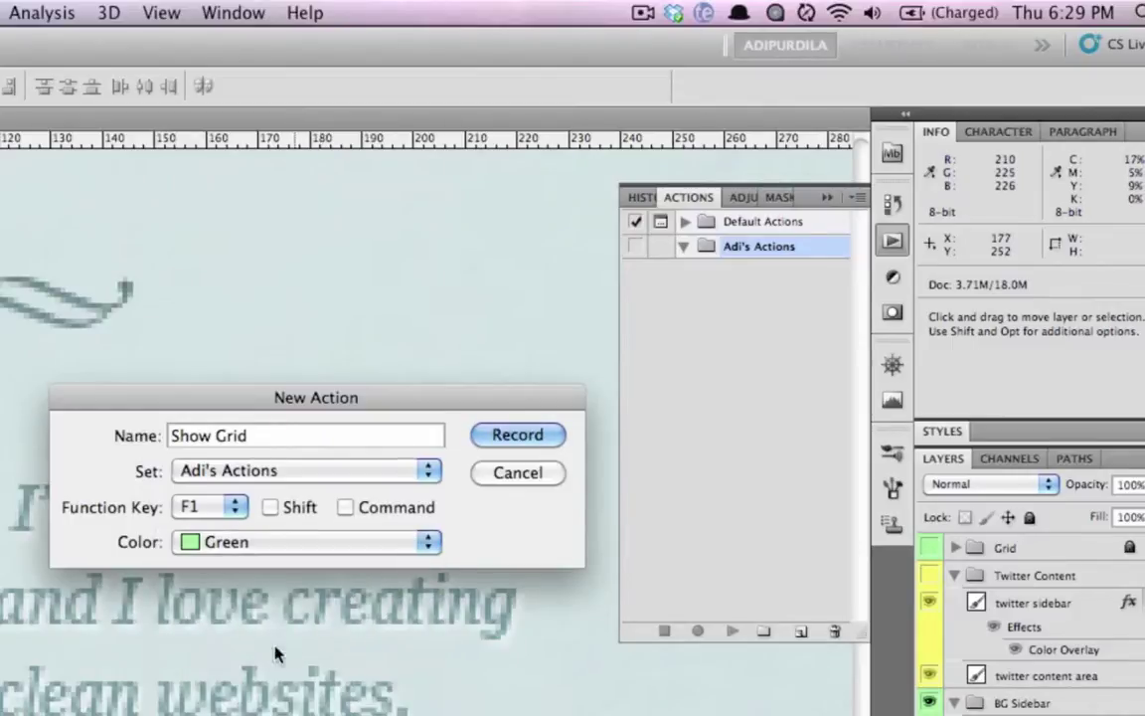
# Step: Record turning on the Grid layer's visibility as the Show Grid action, then stop
pyautogui.click(517, 436)
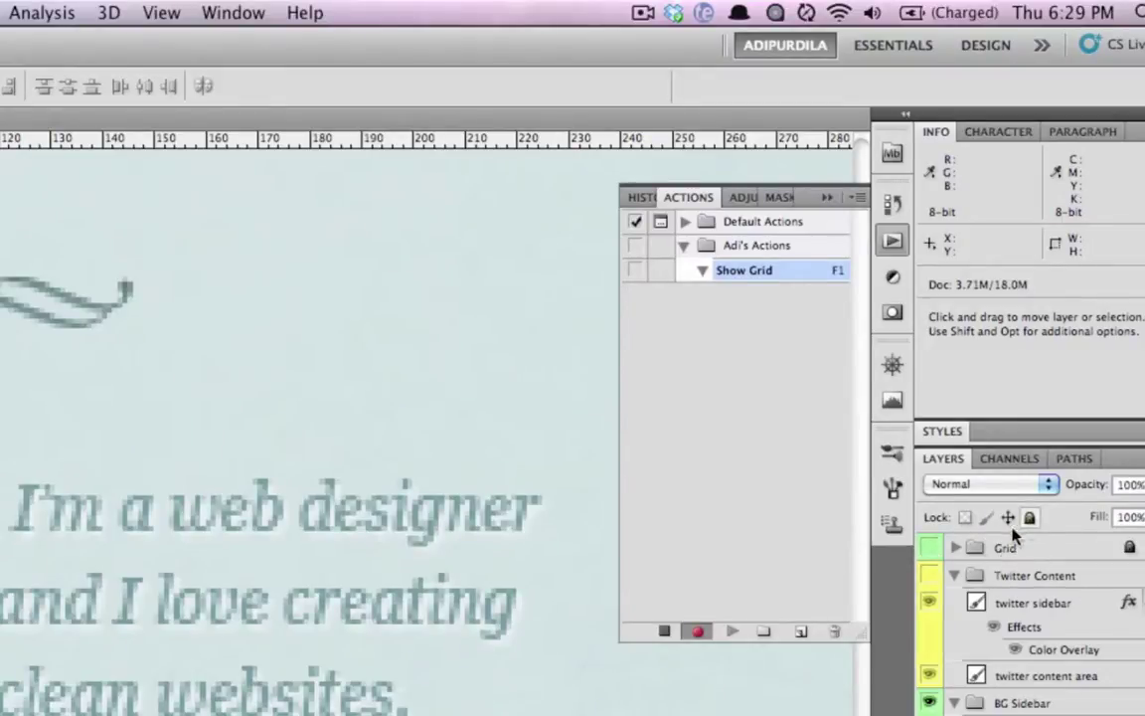
pyautogui.click(930, 547)
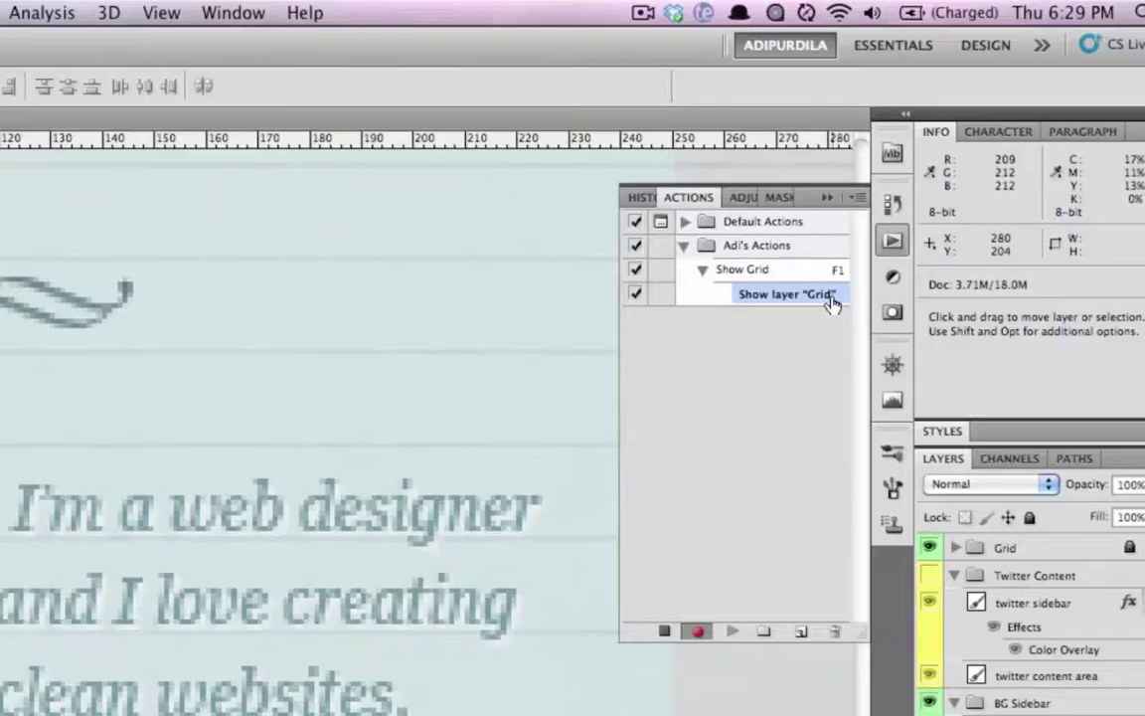
pyautogui.click(664, 632)
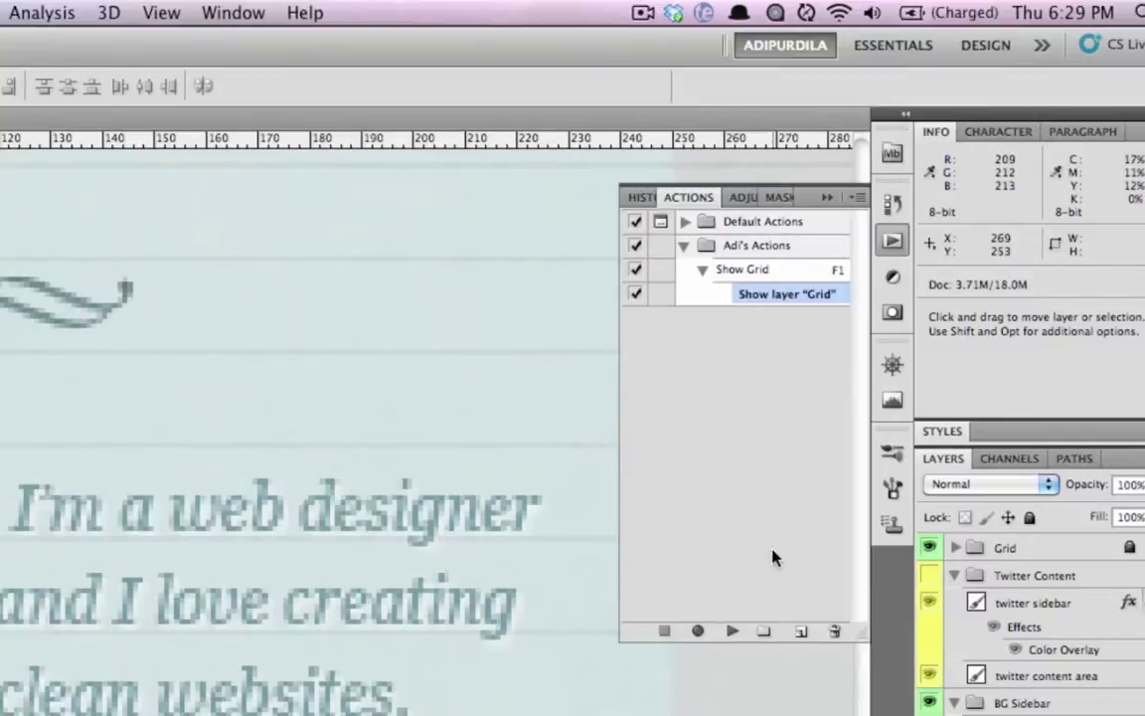
# Step: Create a 'Hide Grid' action on F2 coloured Green and record hiding the Grid layer
pyautogui.click(801, 631)
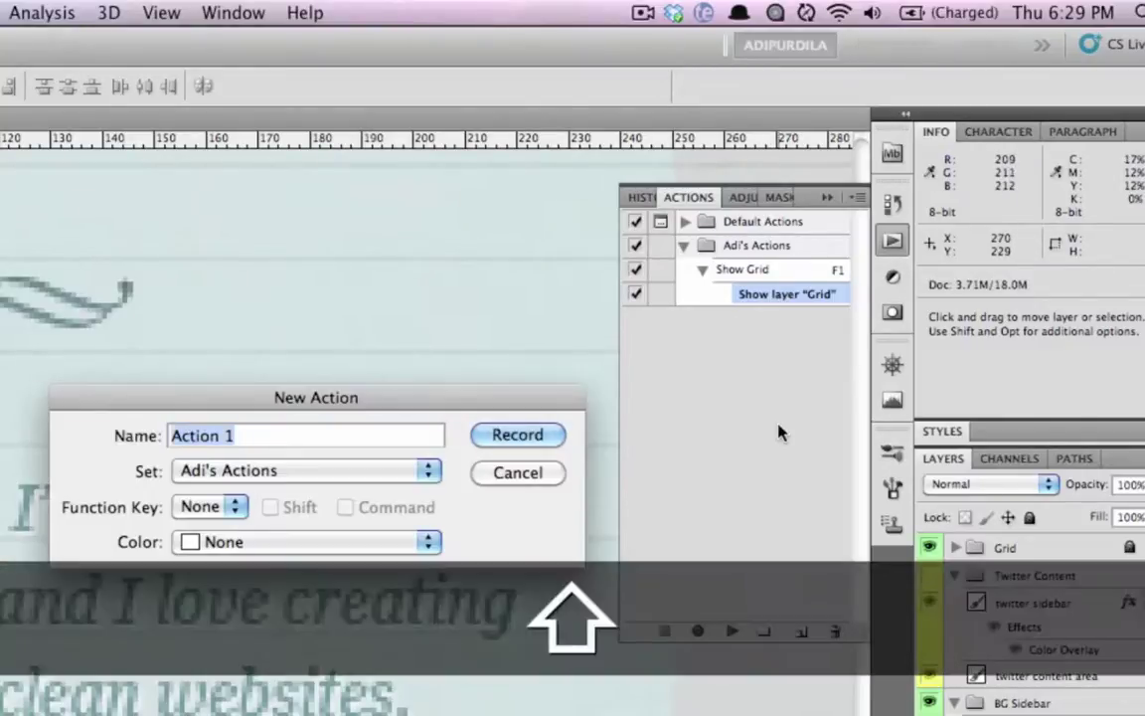
pyautogui.write('Hide Griod')
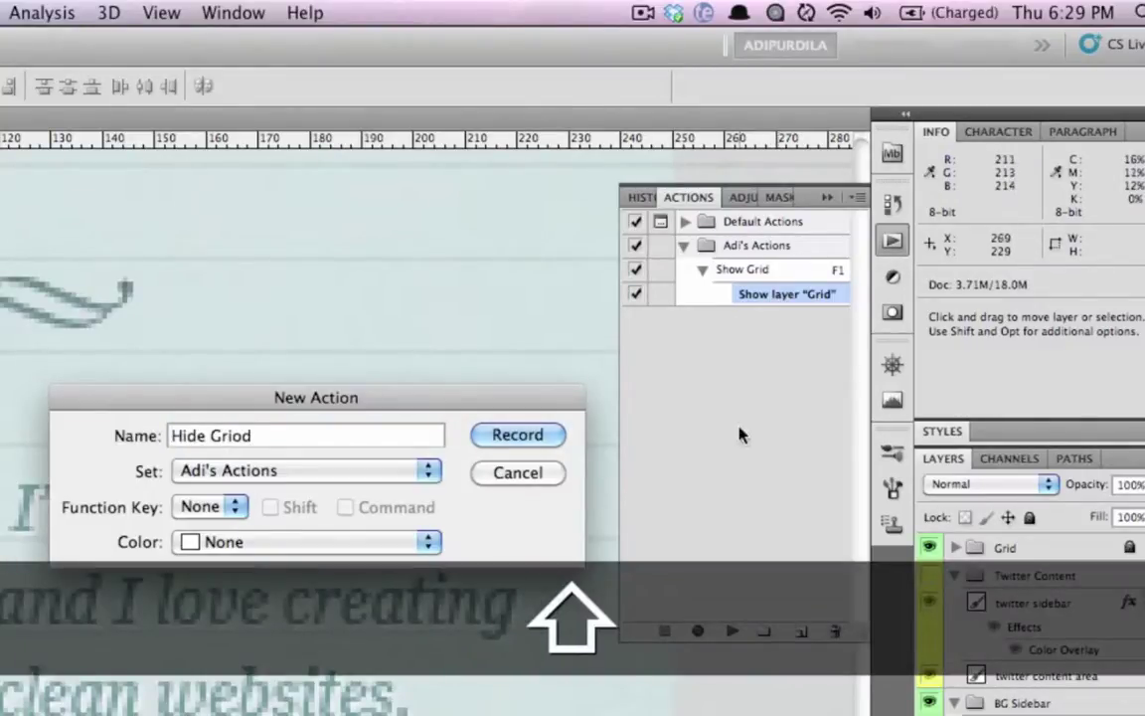
pyautogui.press('BackSpace')
pyautogui.press('BackSpace')
pyautogui.write('d')
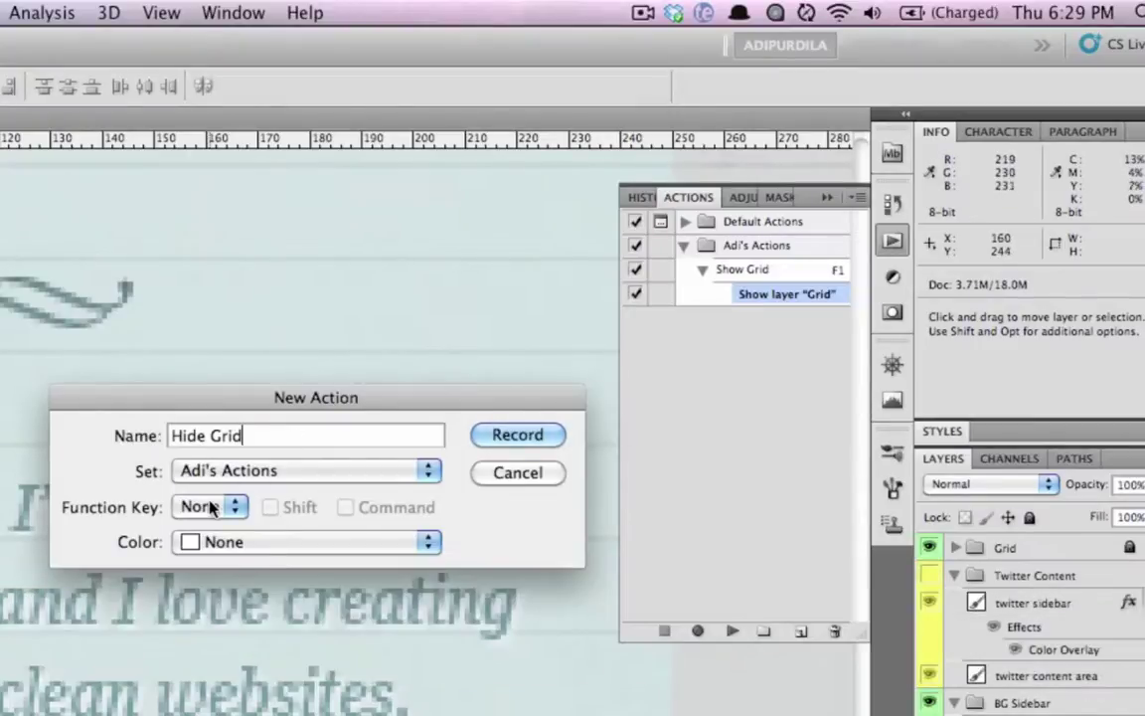
pyautogui.click(210, 507)
pyautogui.click(224, 565)
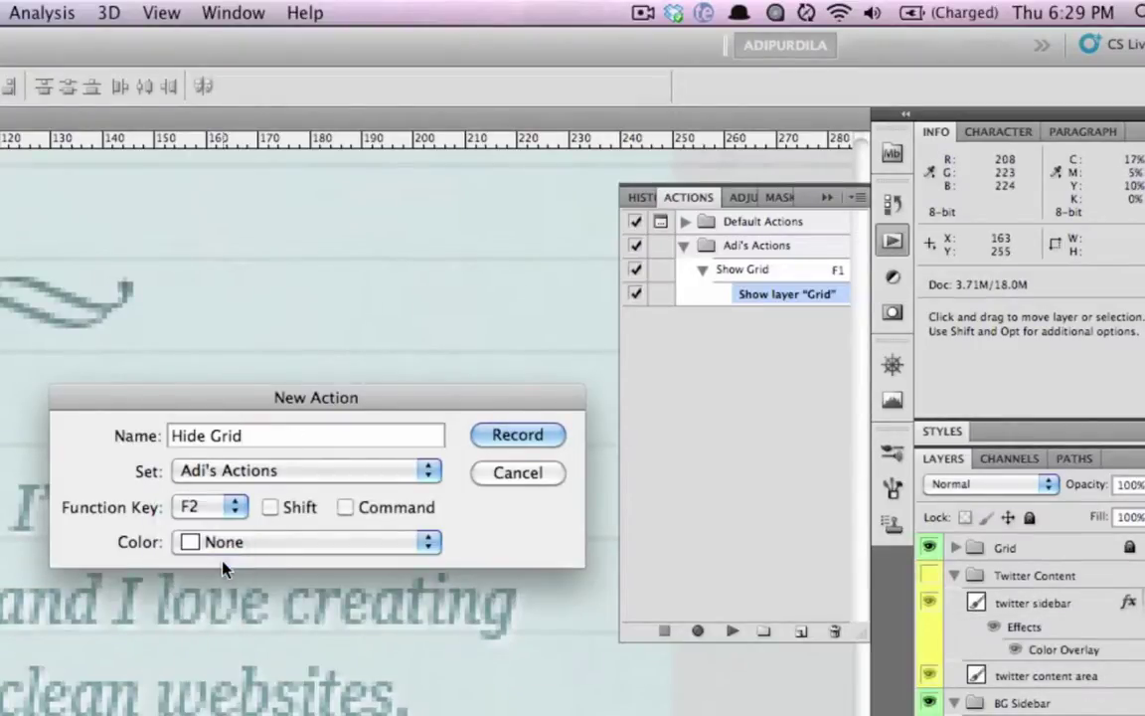
pyautogui.click(299, 542)
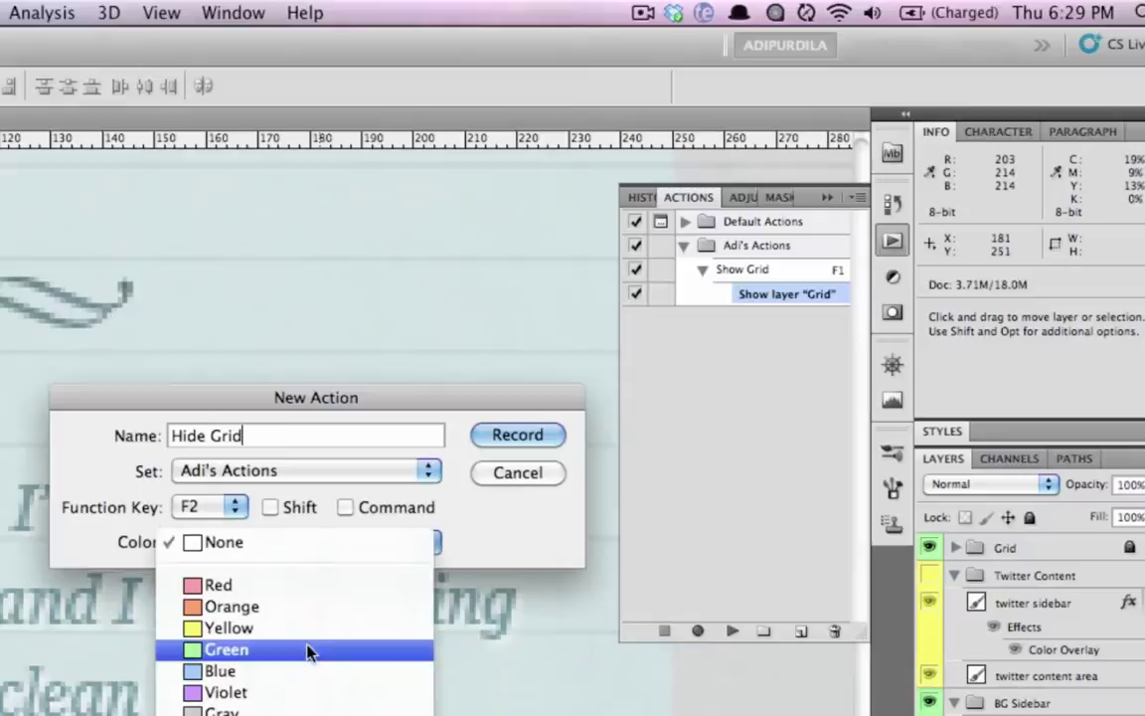
pyautogui.click(308, 651)
pyautogui.click(489, 435)
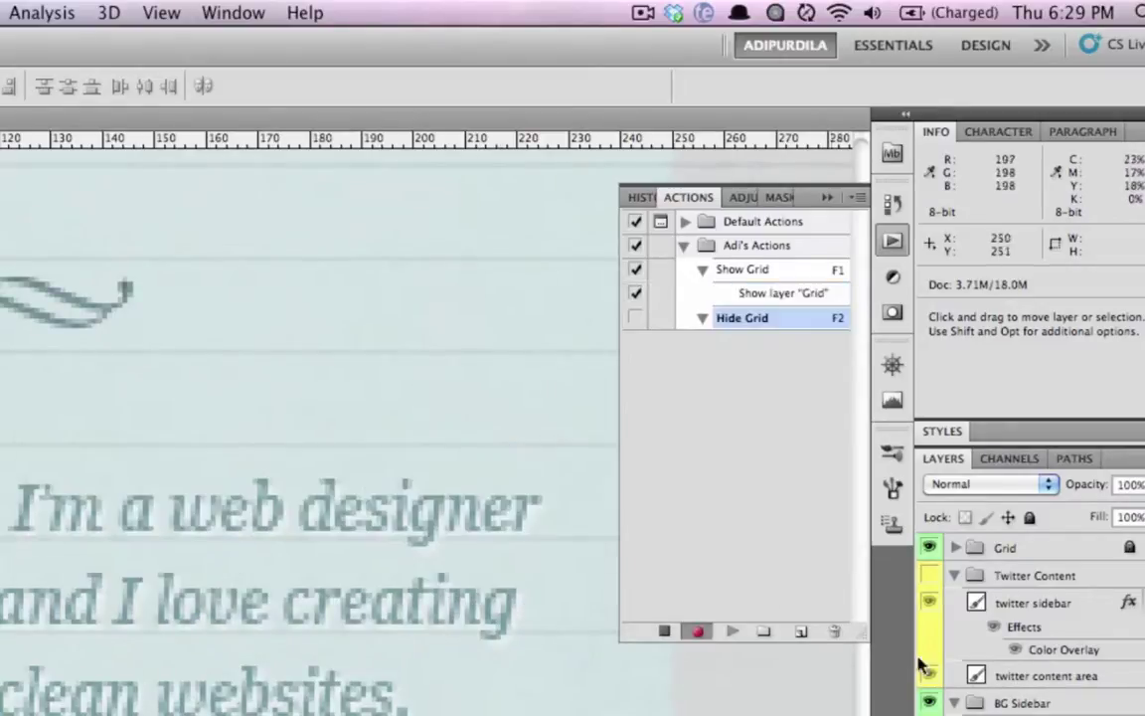
pyautogui.click(929, 550)
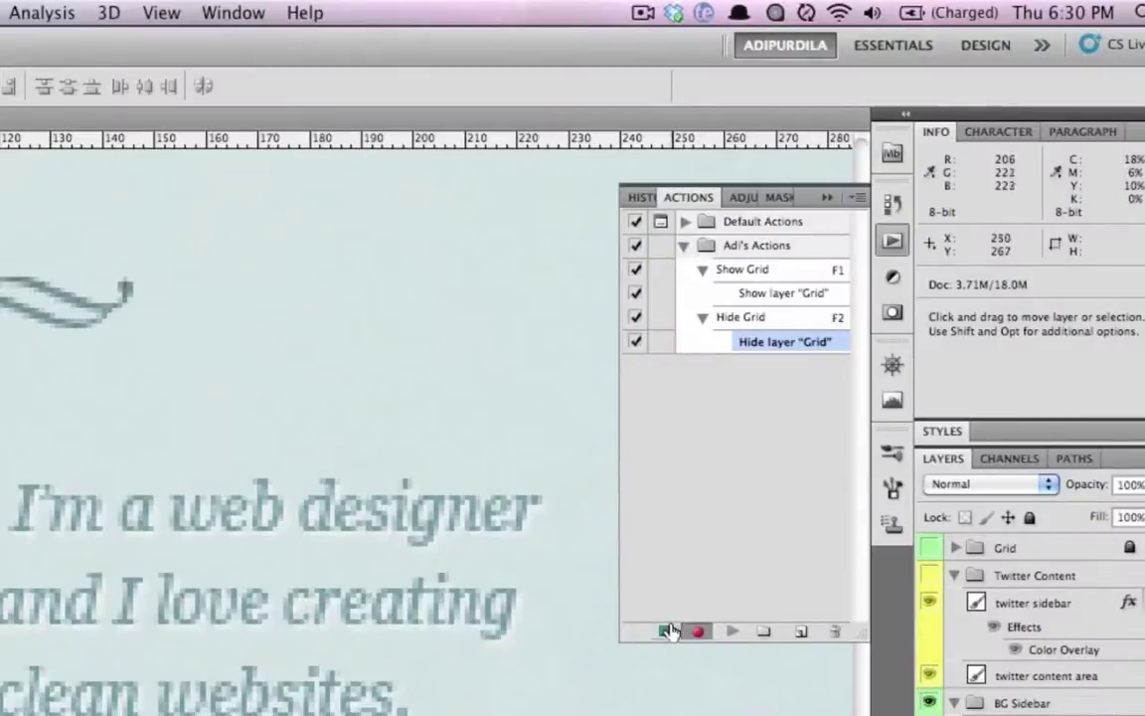
# Step: Stop recording and test F1 and F2 to show and hide the grid
pyautogui.click(665, 630)
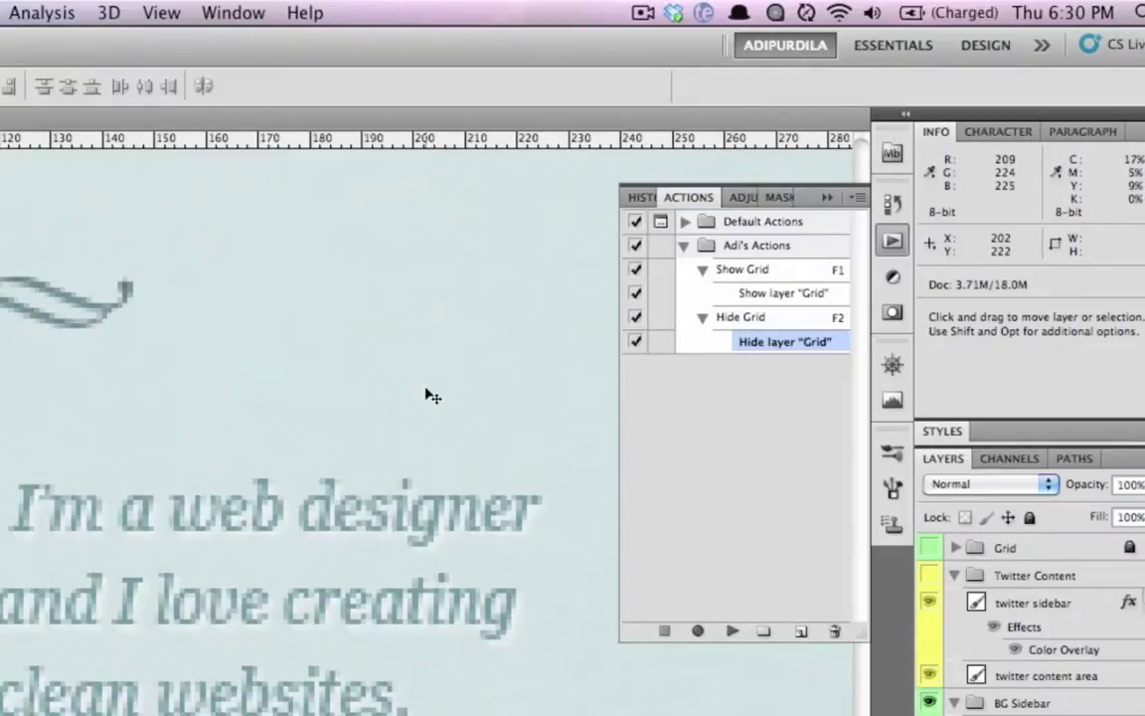
pyautogui.press('F1')
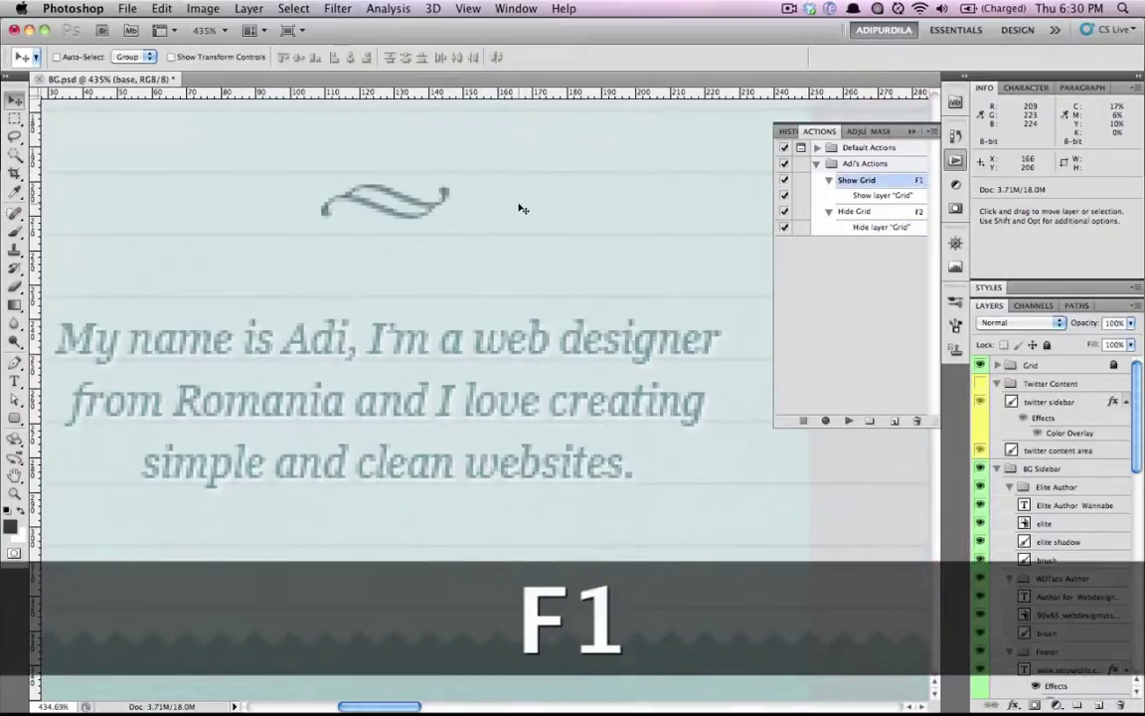
pyautogui.press('F2')
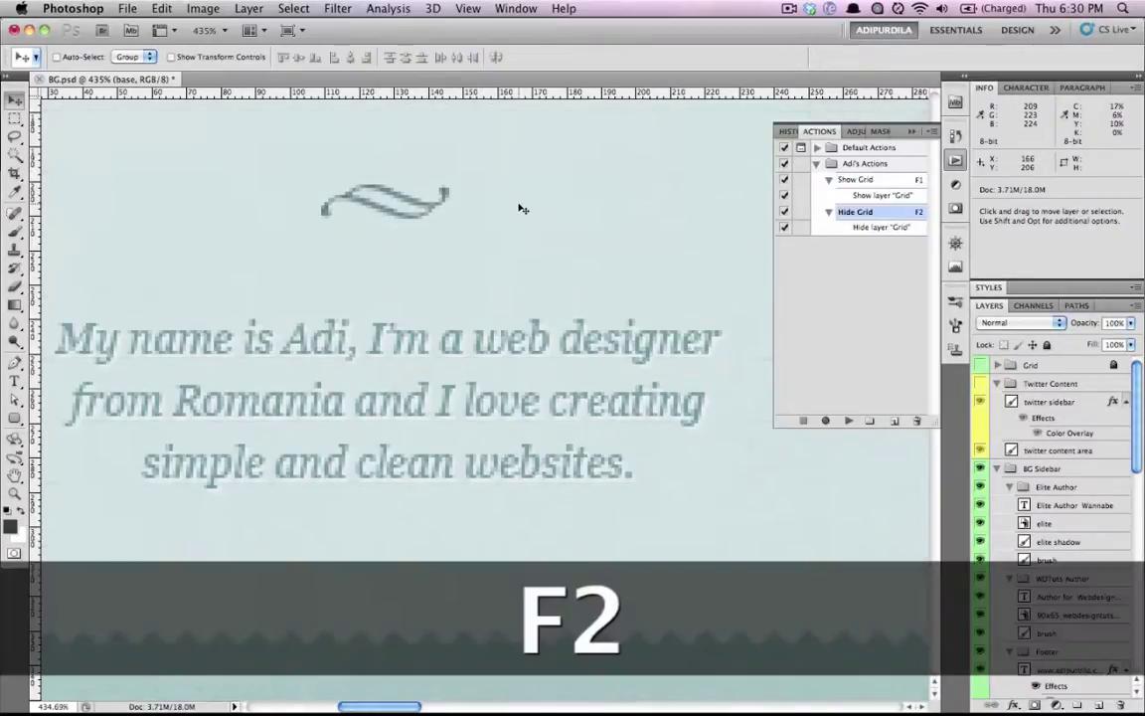
# Step: Collapse the Actions panel, view at 100%, and toggle the grid with F1/F2, ending hidden
pyautogui.click(911, 140)
pyautogui.press('super+1')
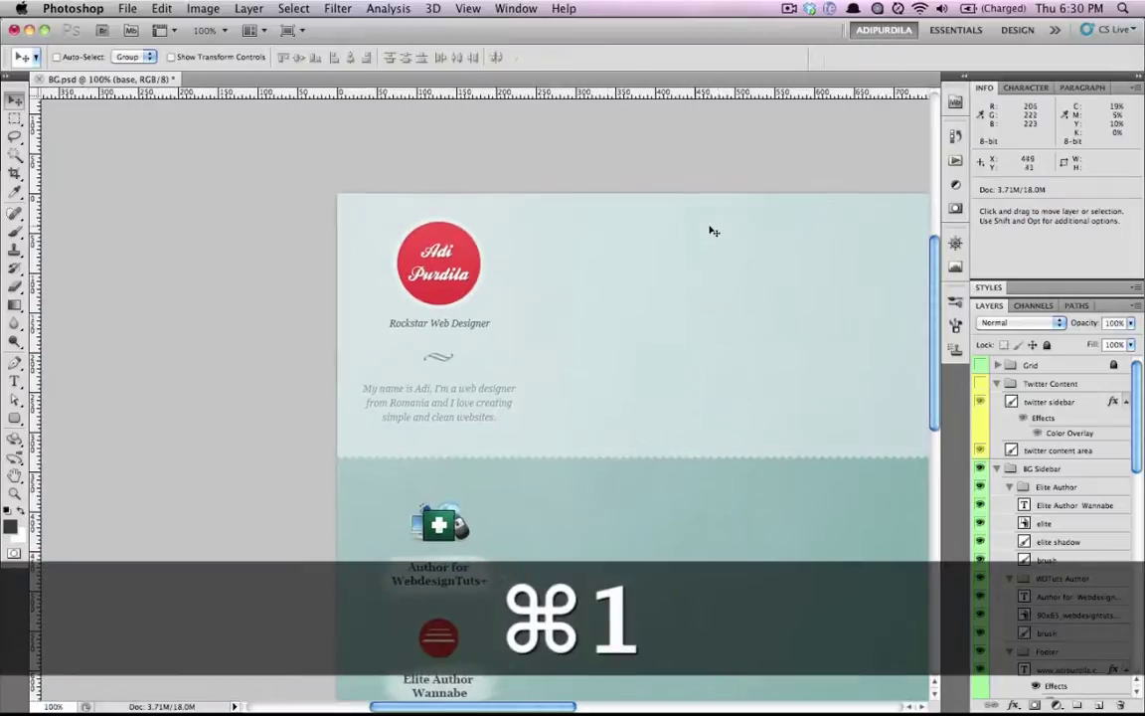
pyautogui.hscroll(5, 712, 231)
pyautogui.press('F1')
pyautogui.press('F2')
pyautogui.press('F1')
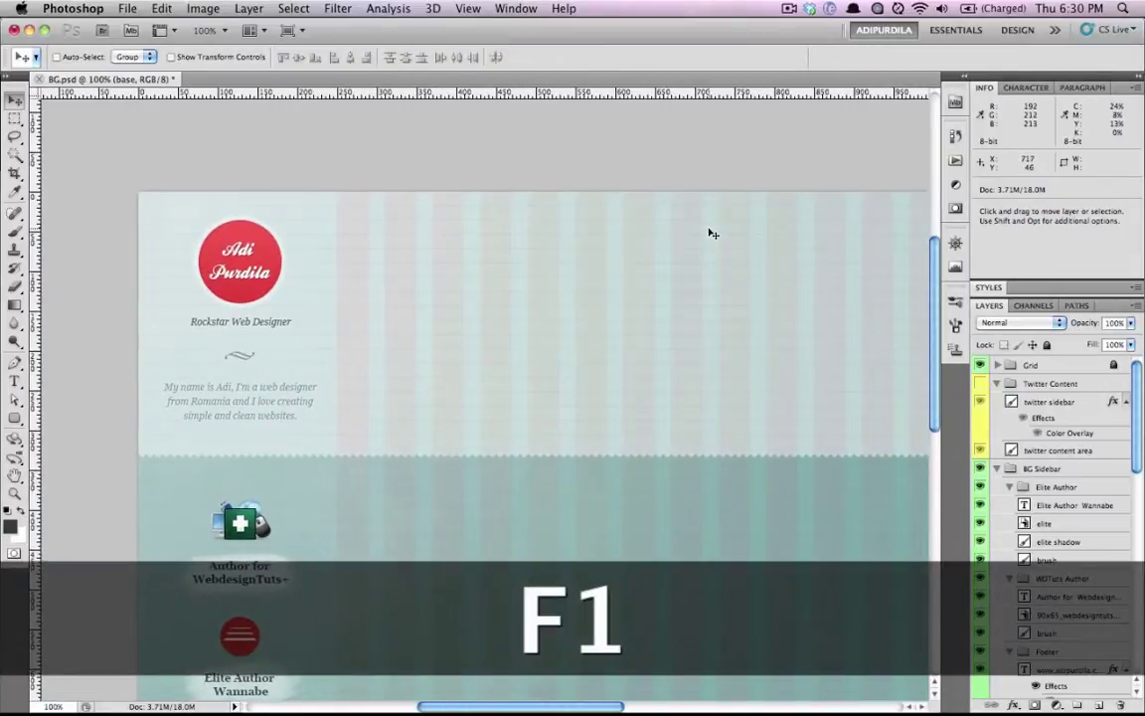
pyautogui.press('F2')
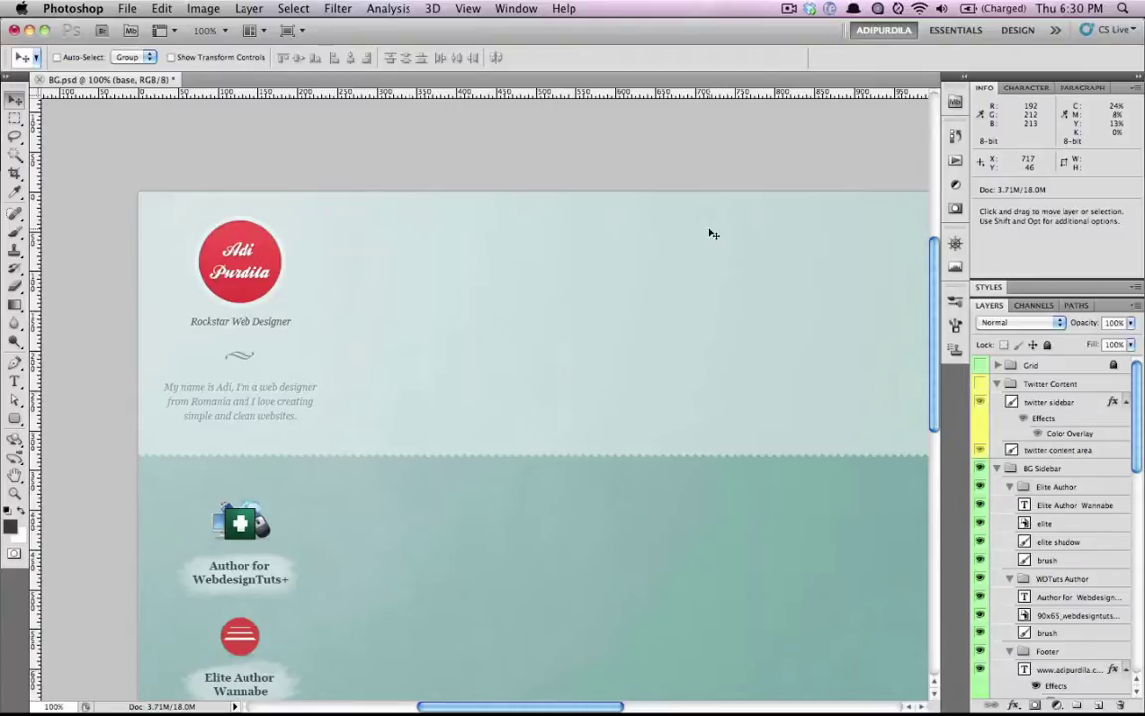
# Step: Scroll to the logo and select its name text layer with the Type tool
pyautogui.hscroll(4, 618, 245)
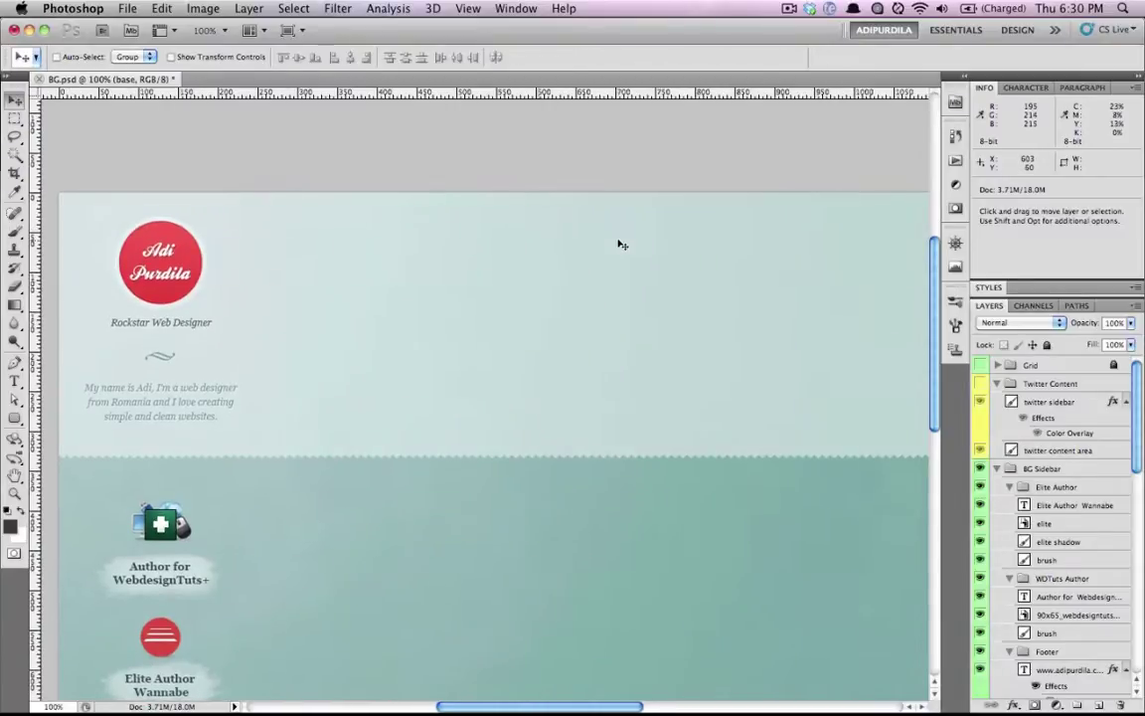
pyautogui.scroll(-2, 618, 246)
pyautogui.scroll(-2, 619, 245)
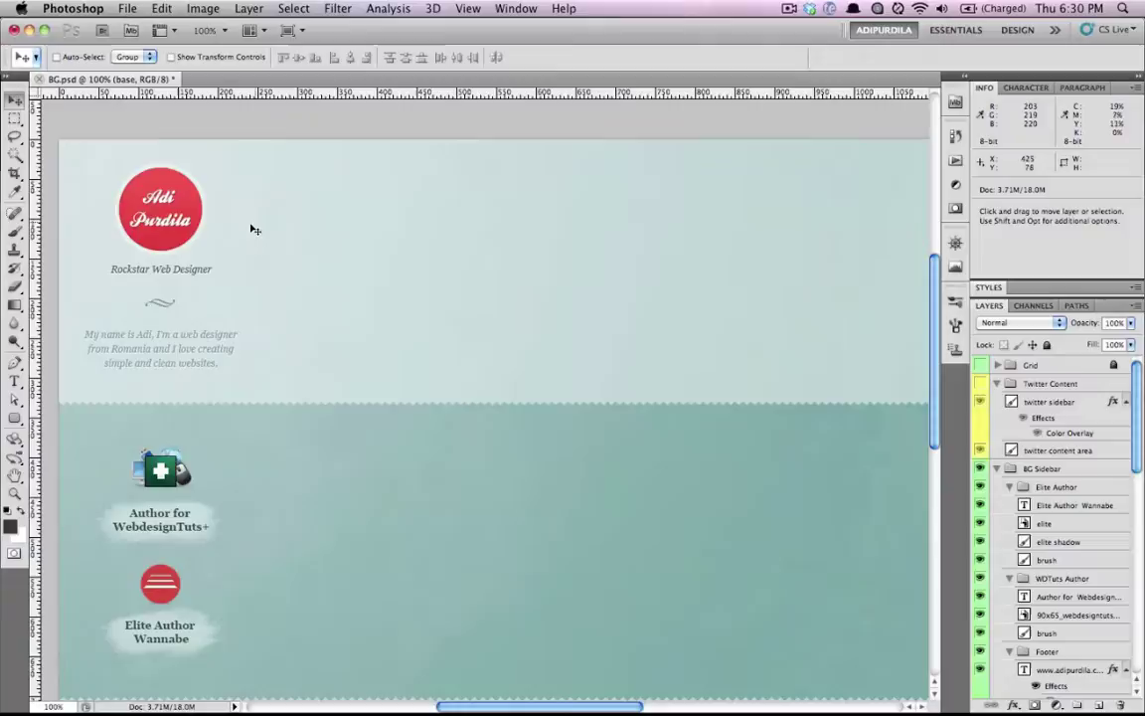
pyautogui.press('t')
pyautogui.click(164, 206)
pyautogui.press('Escape')
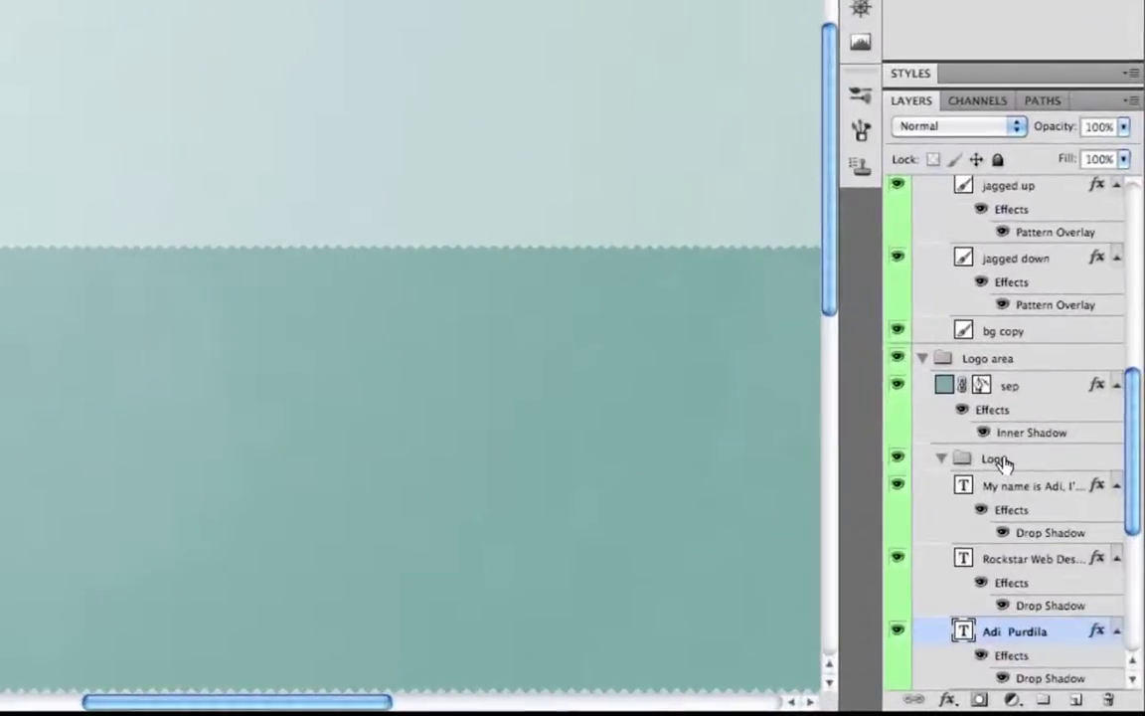
# Step: Duplicate the Logo group into a new document
pyautogui.click(1000, 459)
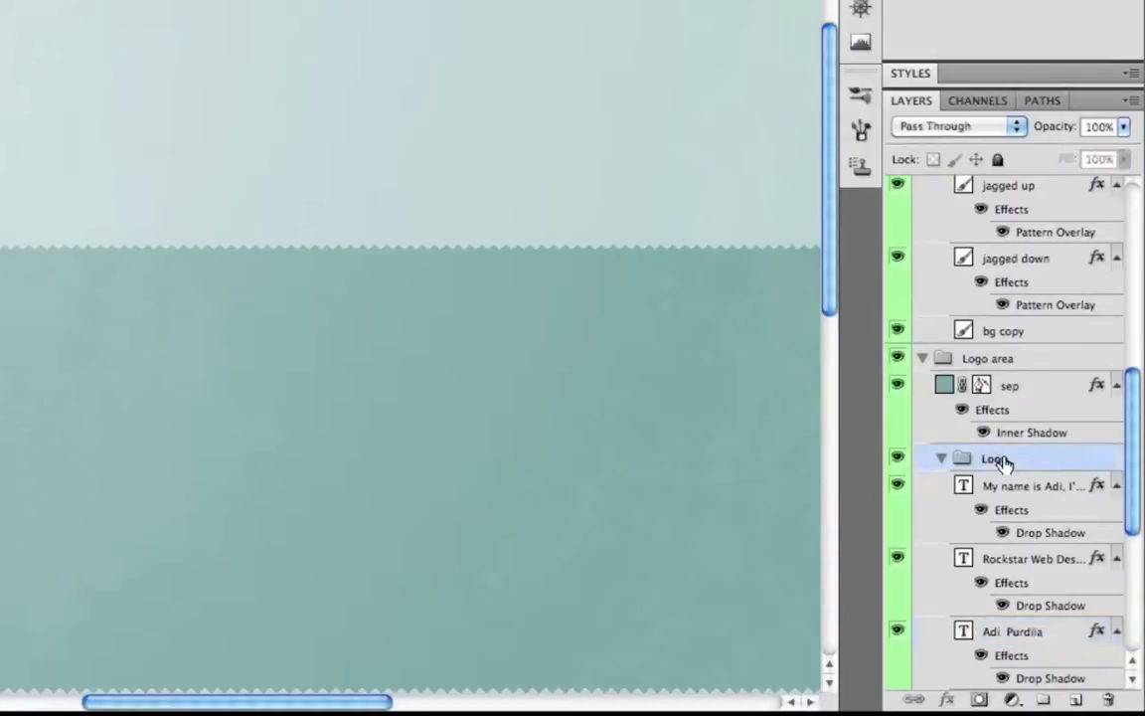
pyautogui.rightClick(935, 460)
pyautogui.click(934, 413)
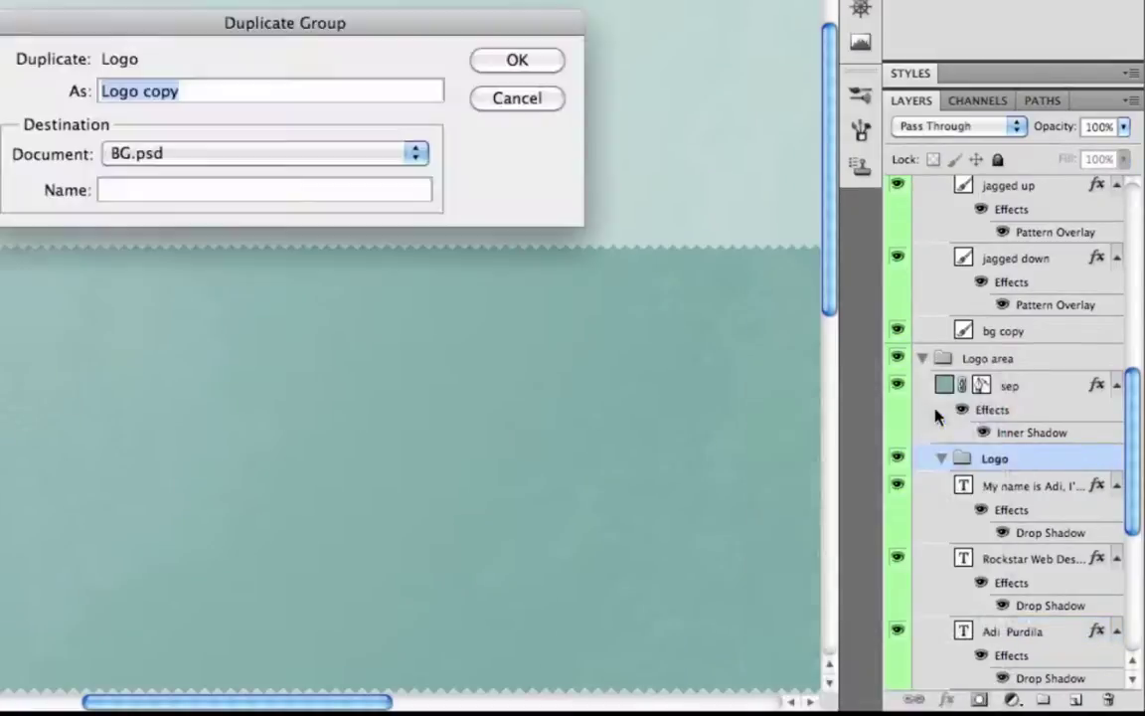
pyautogui.click(214, 157)
pyautogui.click(199, 176)
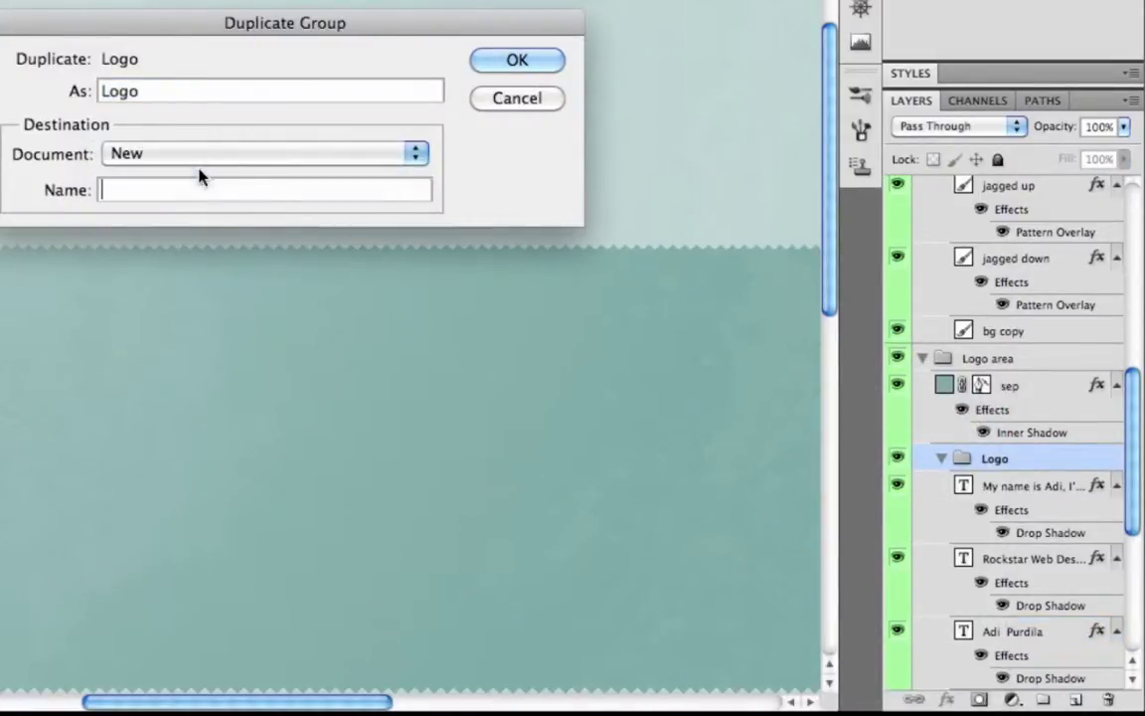
pyautogui.click(498, 65)
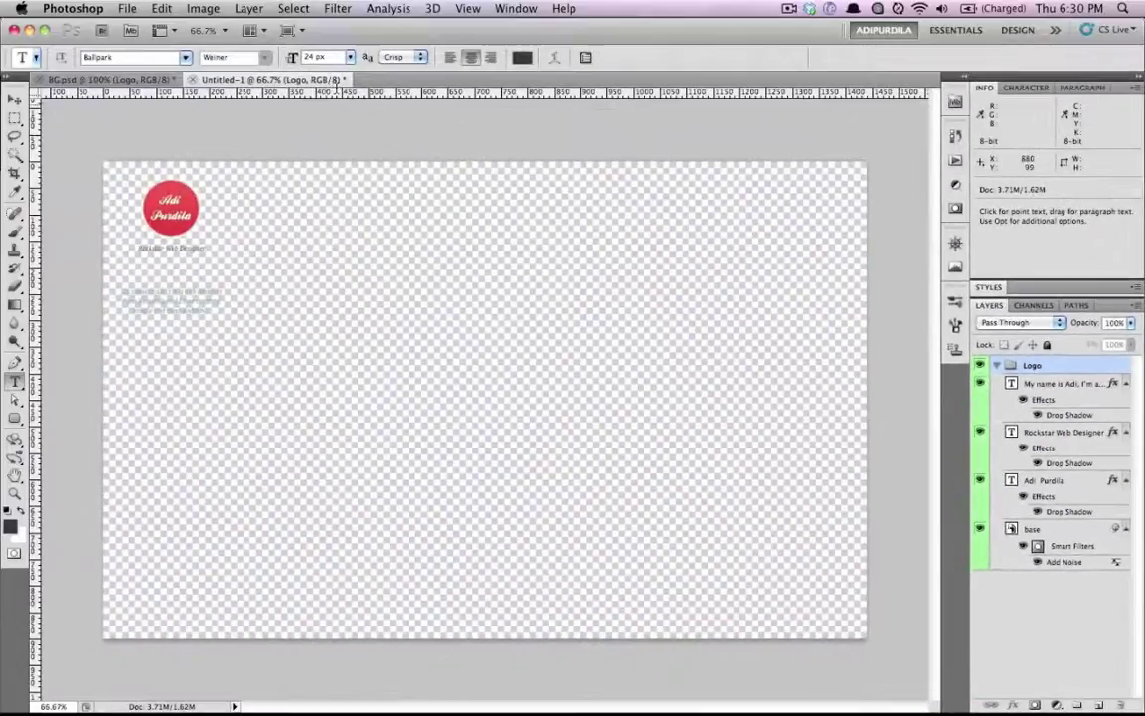
# Step: Trim the new document's transparent pixels and bring up Save for Web & Devices
pyautogui.click(203, 8)
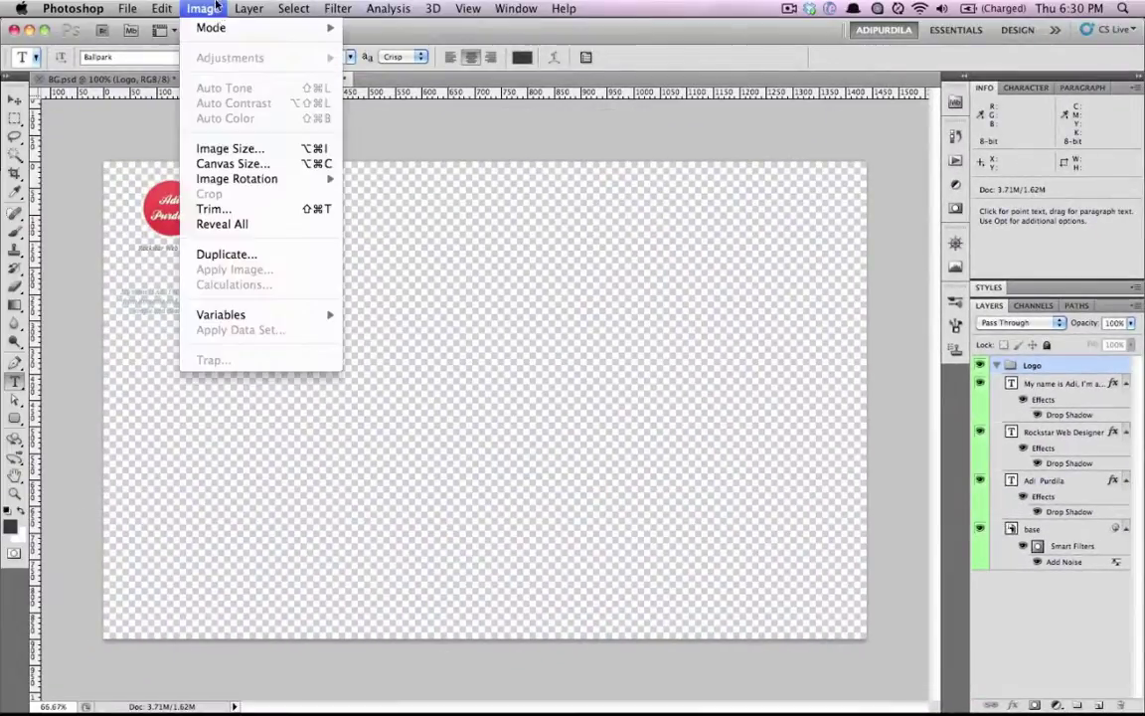
pyautogui.click(239, 211)
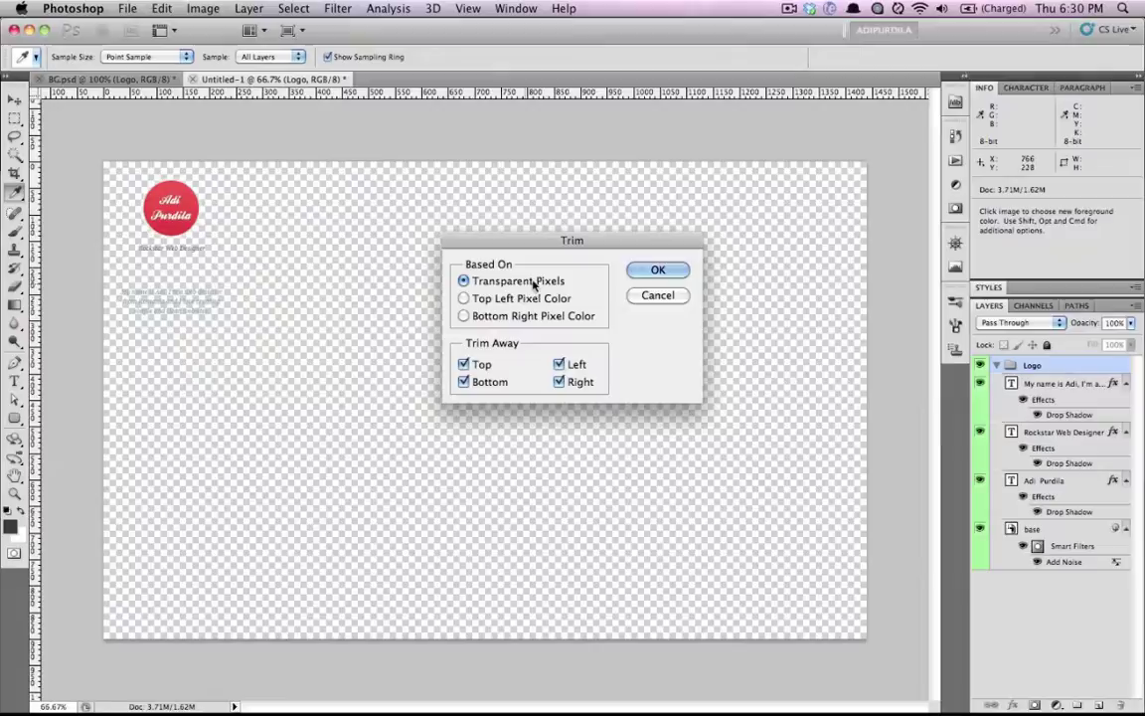
pyautogui.click(645, 269)
pyautogui.press('t')
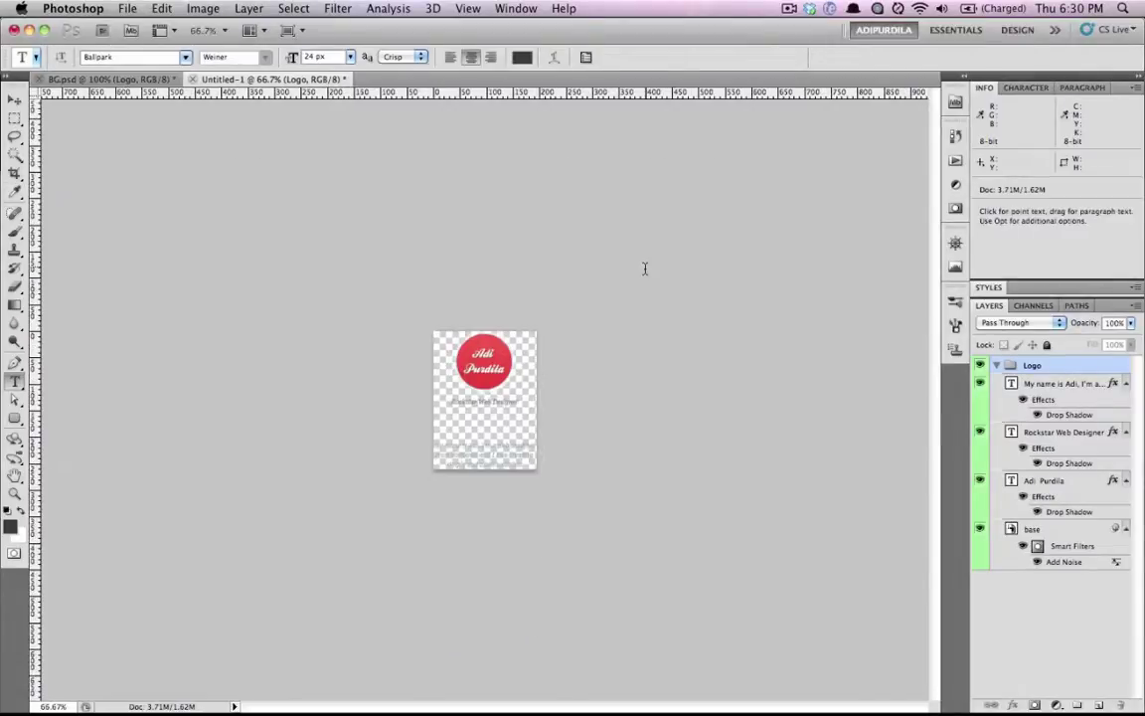
pyautogui.click(127, 8)
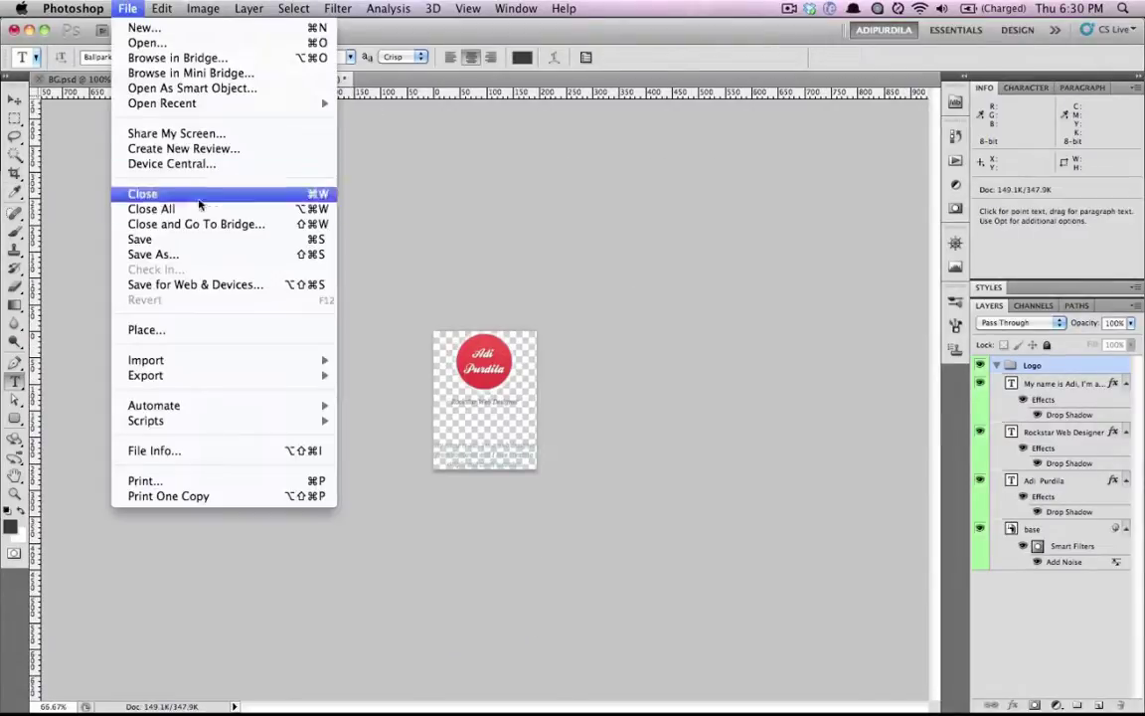
pyautogui.click(217, 284)
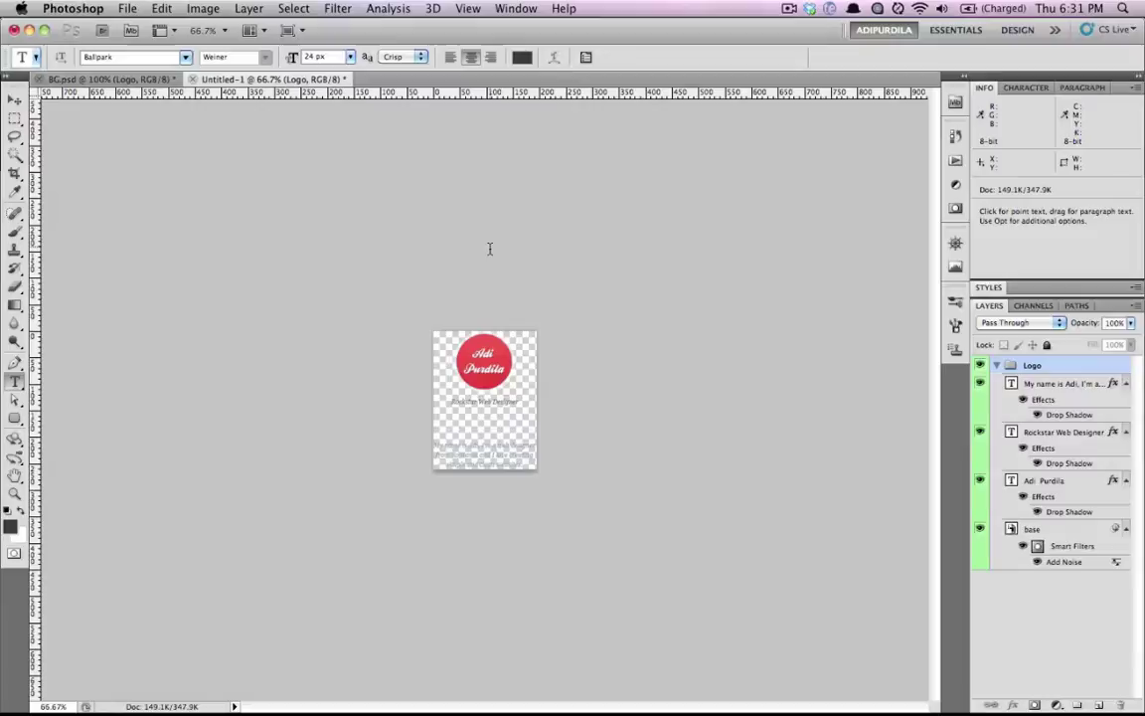
# Step: Close the trimmed logo document without saving and reopen the Actions panel
pyautogui.press('super+w')
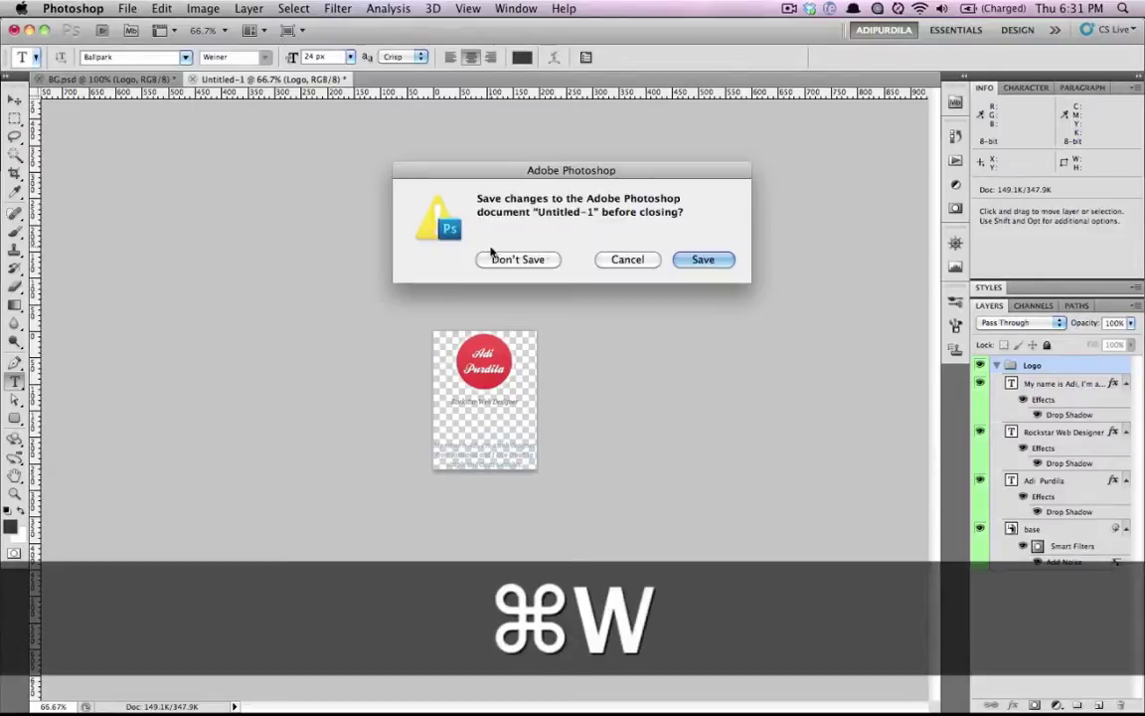
pyautogui.click(521, 260)
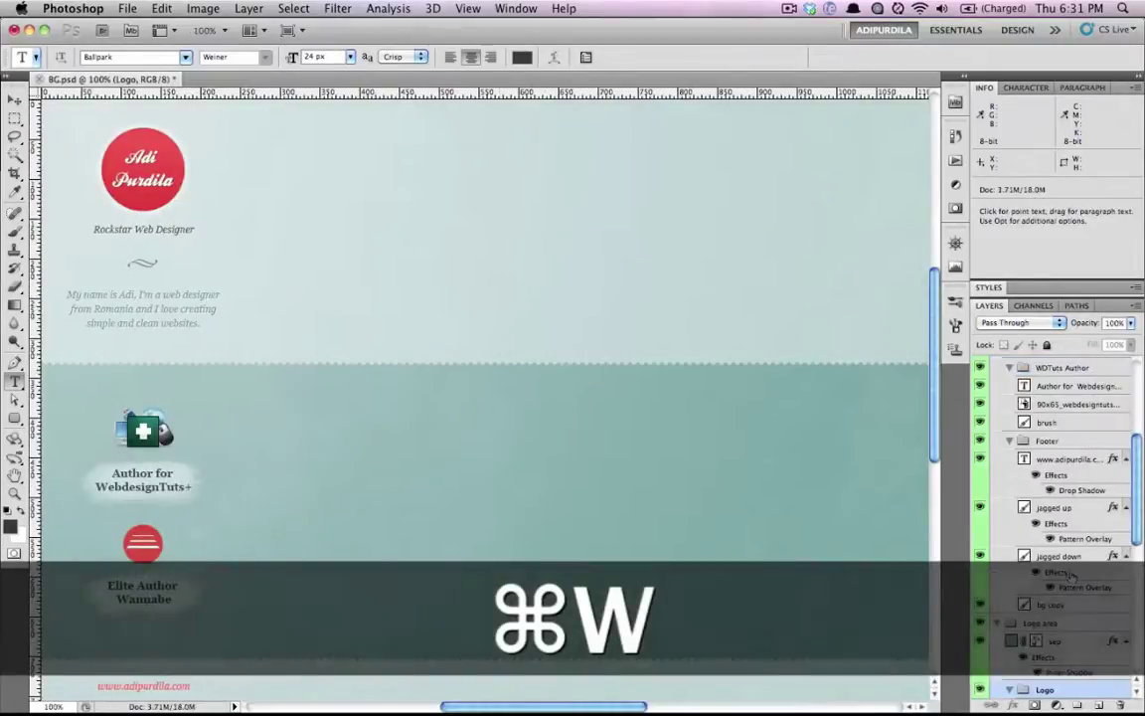
pyautogui.scroll(-5, 1071, 575)
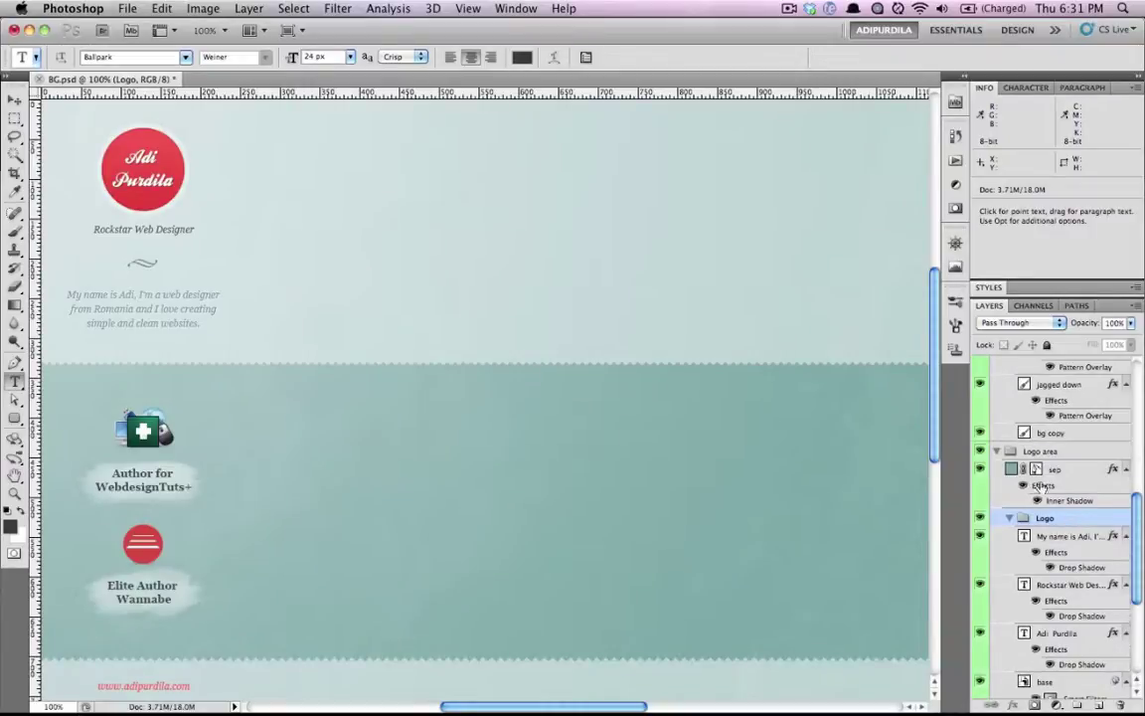
pyautogui.click(516, 8)
pyautogui.click(714, 251)
# Step: Create the action 'Slice it up' with F3 and Green, and start recording
pyautogui.click(896, 422)
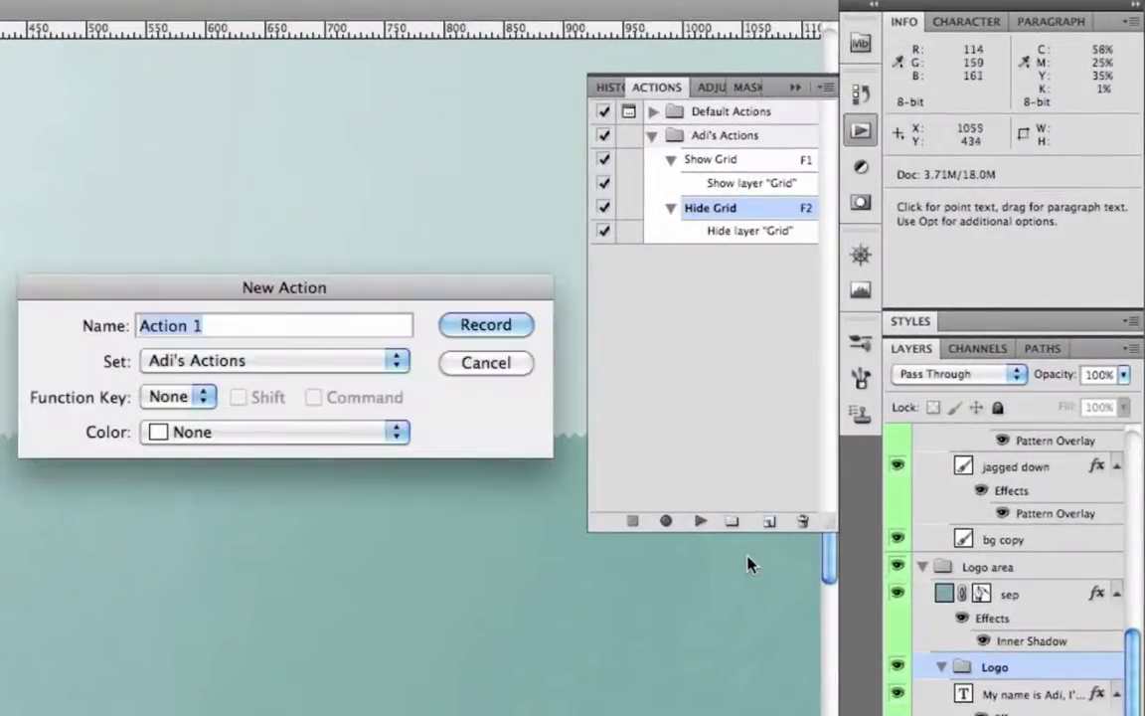
pyautogui.press('shift')
pyautogui.write('S')
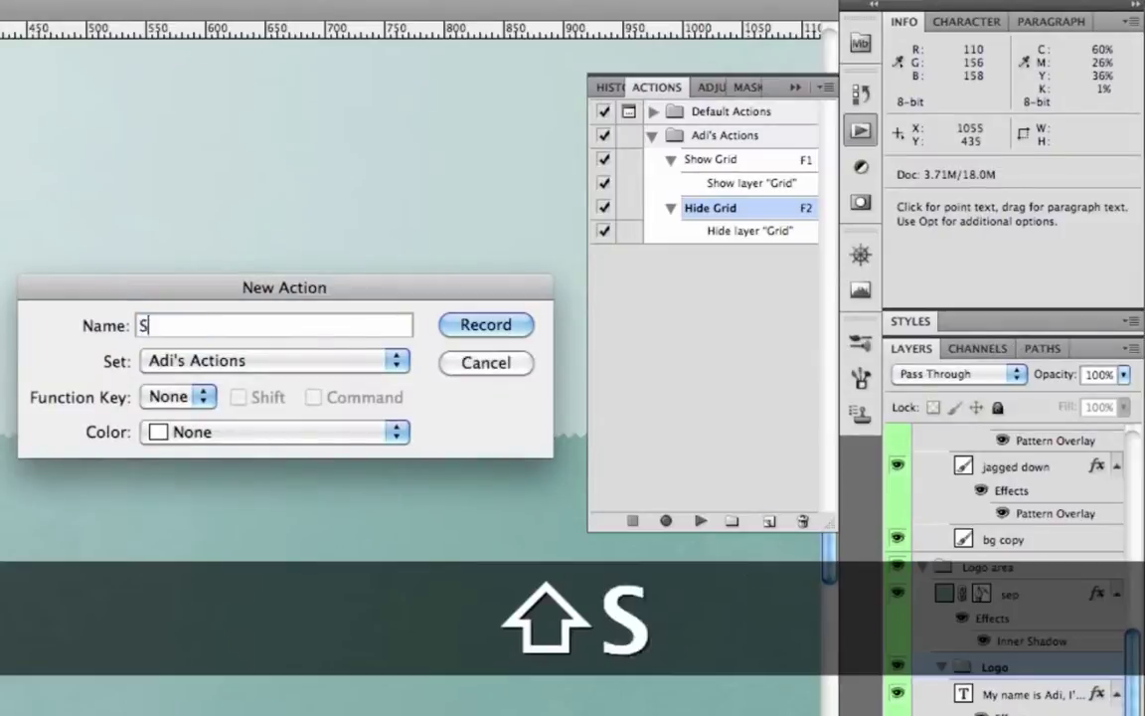
pyautogui.write('lice it up')
pyautogui.click(183, 396)
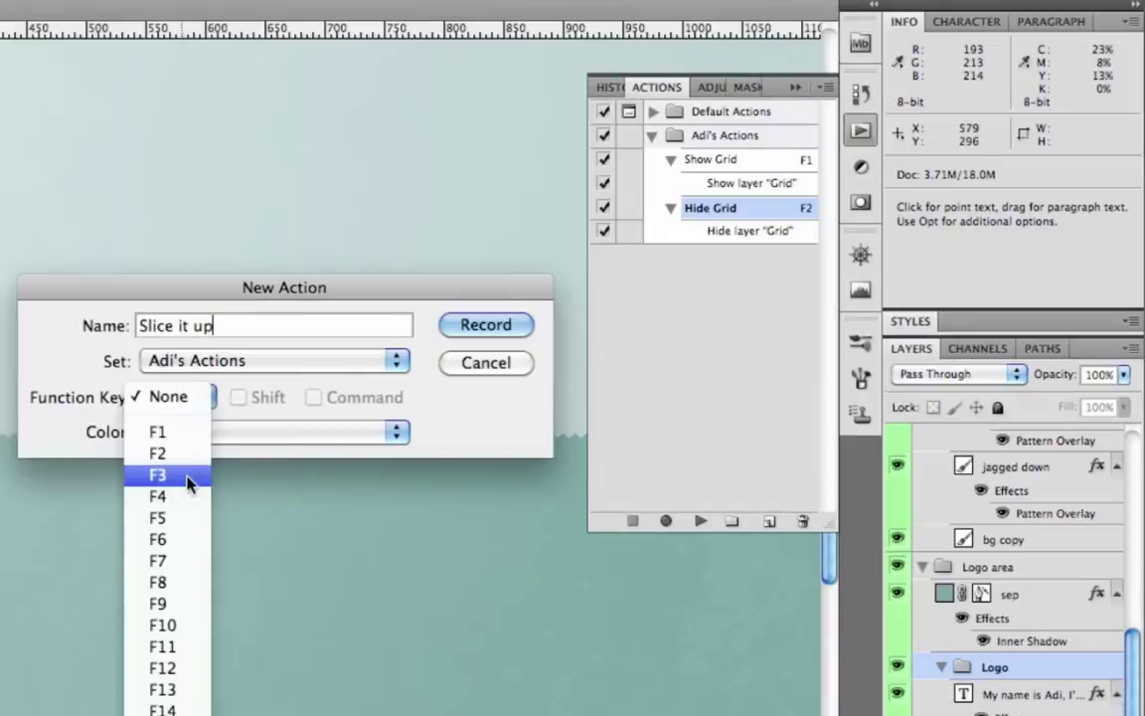
pyautogui.click(189, 477)
pyautogui.click(296, 431)
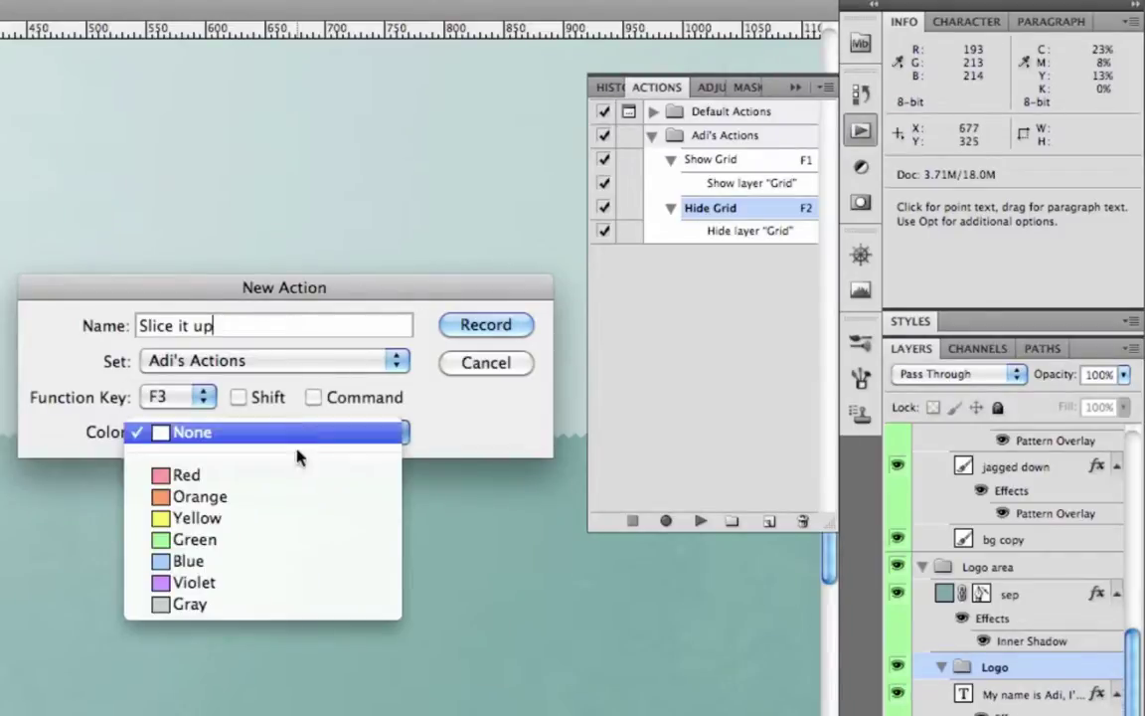
pyautogui.click(286, 544)
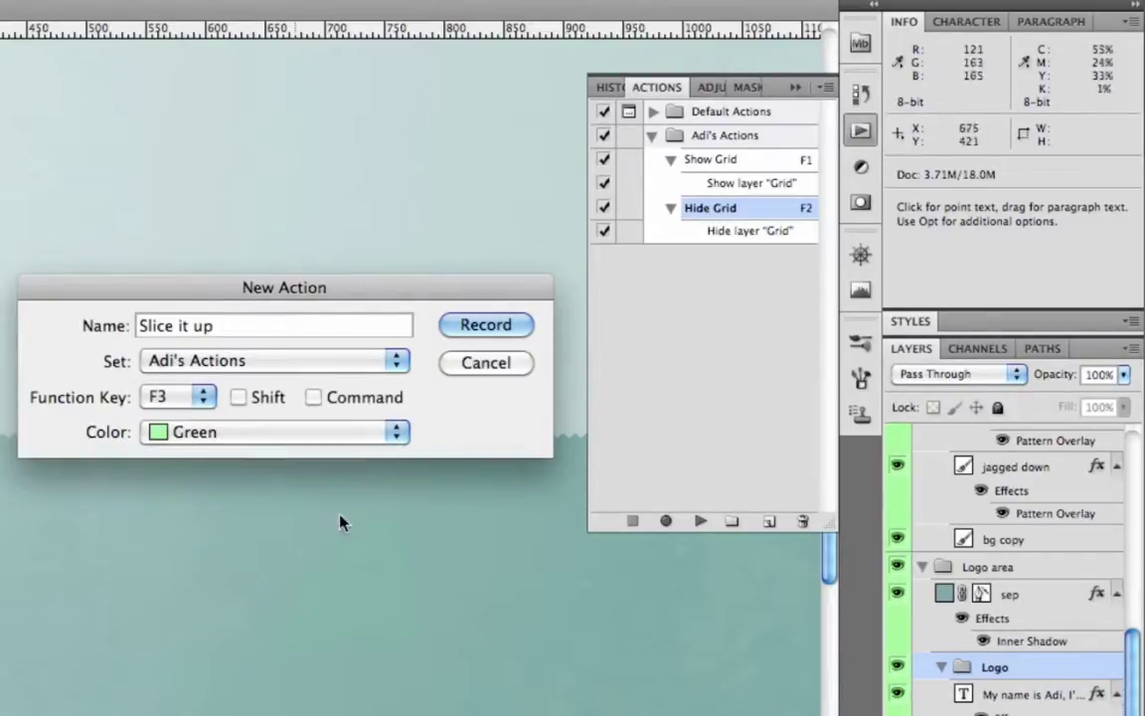
pyautogui.click(473, 329)
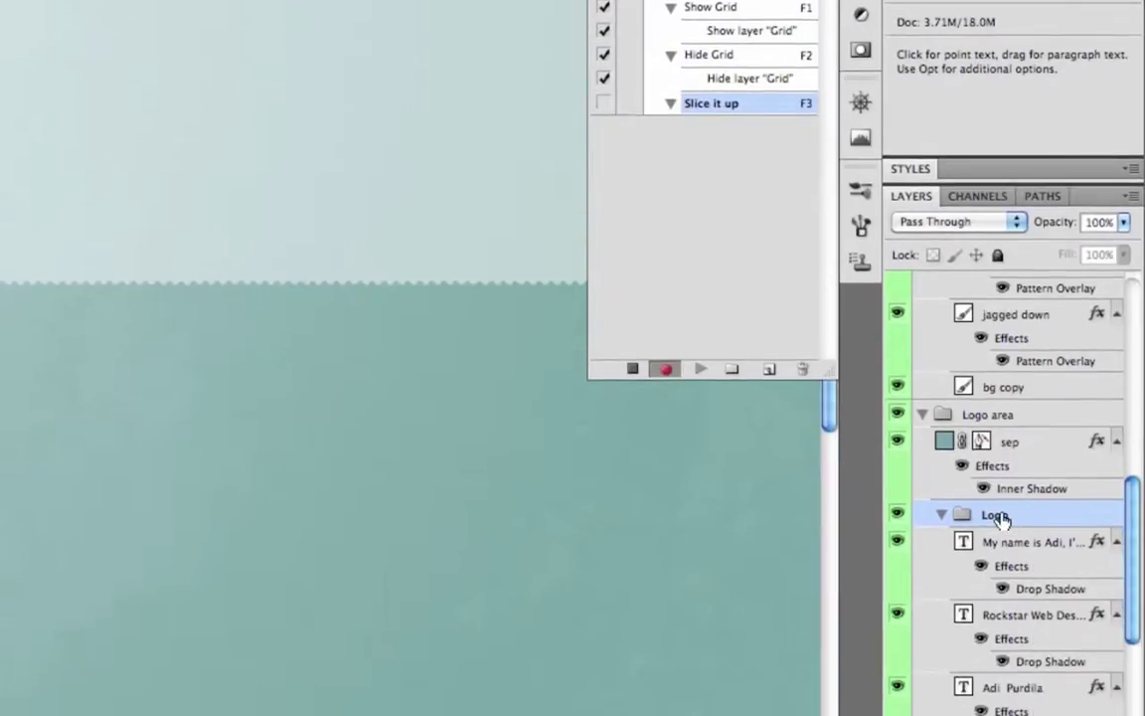
# Step: Duplicate the Logo group into a new document while recording
pyautogui.rightClick(999, 517)
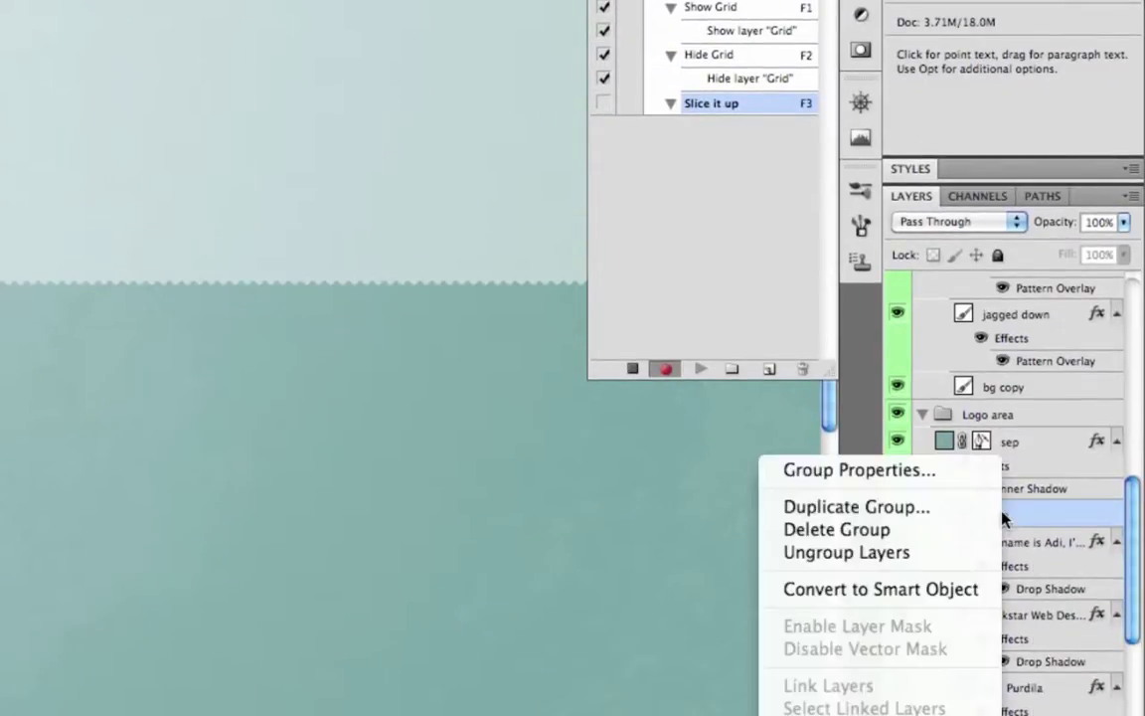
pyautogui.click(974, 508)
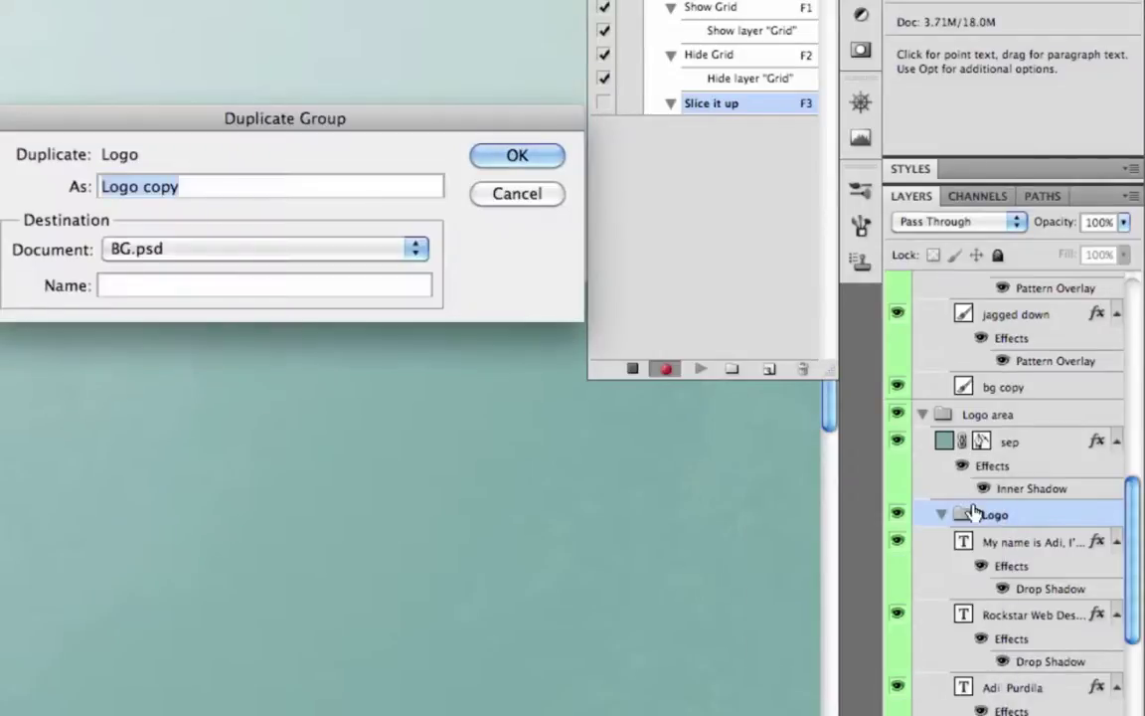
pyautogui.click(151, 249)
pyautogui.click(149, 281)
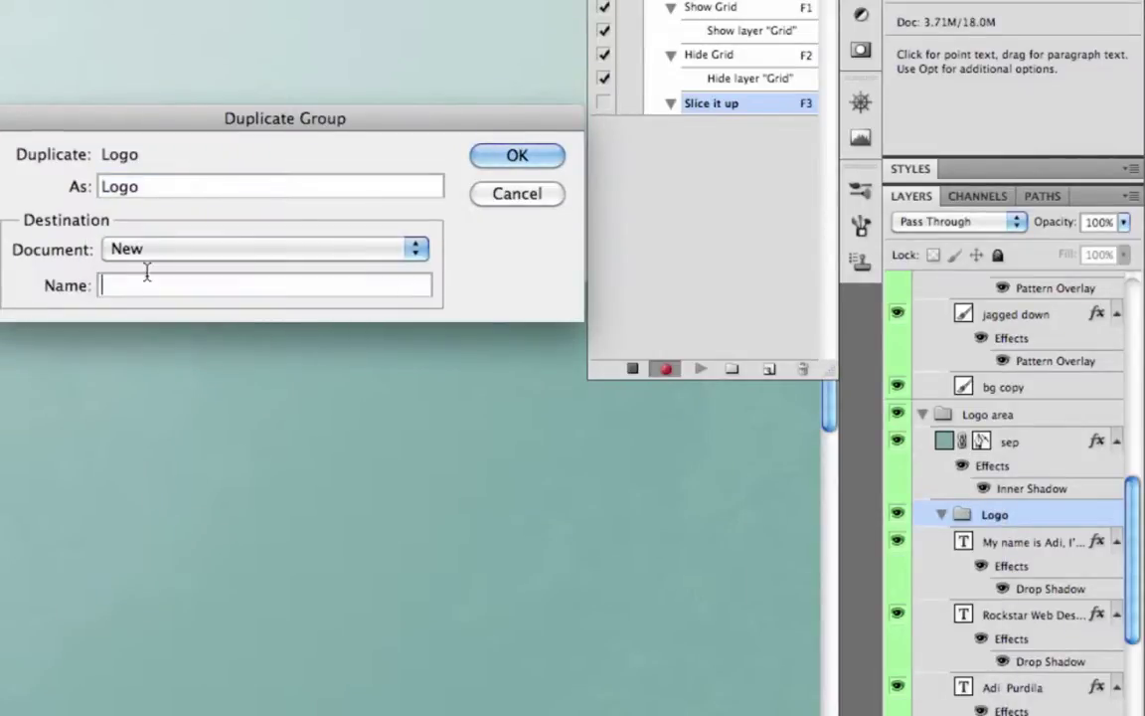
pyautogui.click(513, 157)
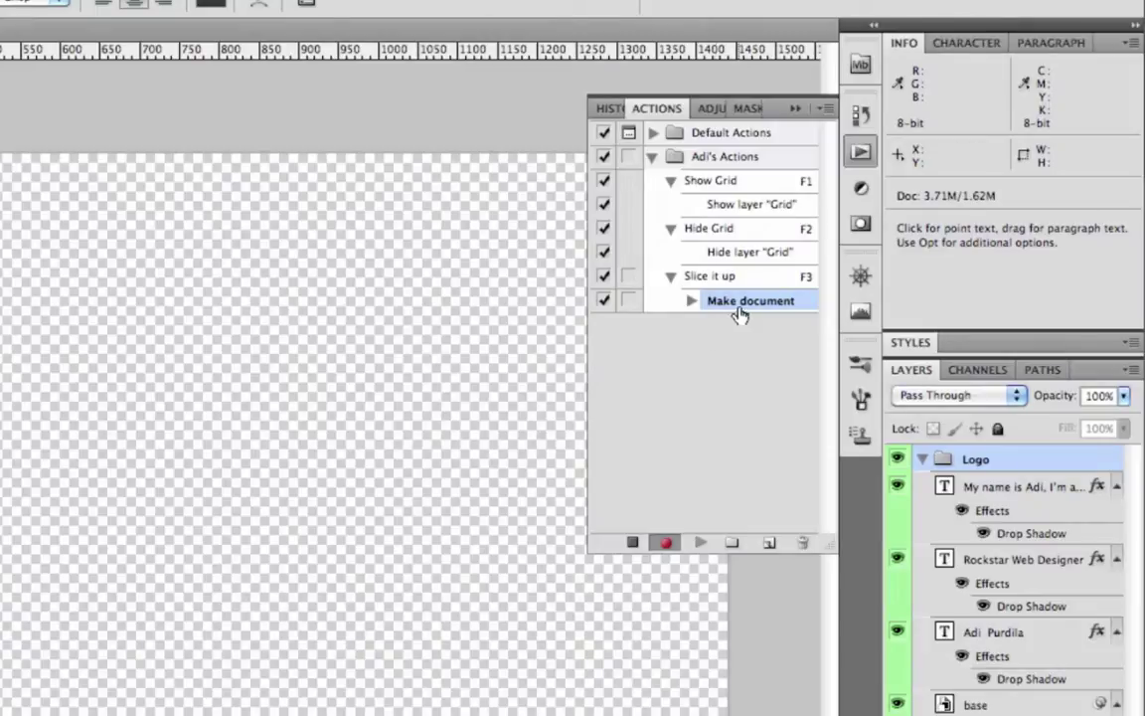
# Step: Check the recorded Make document step, then trim the new canvas to the logo card
pyautogui.click(692, 301)
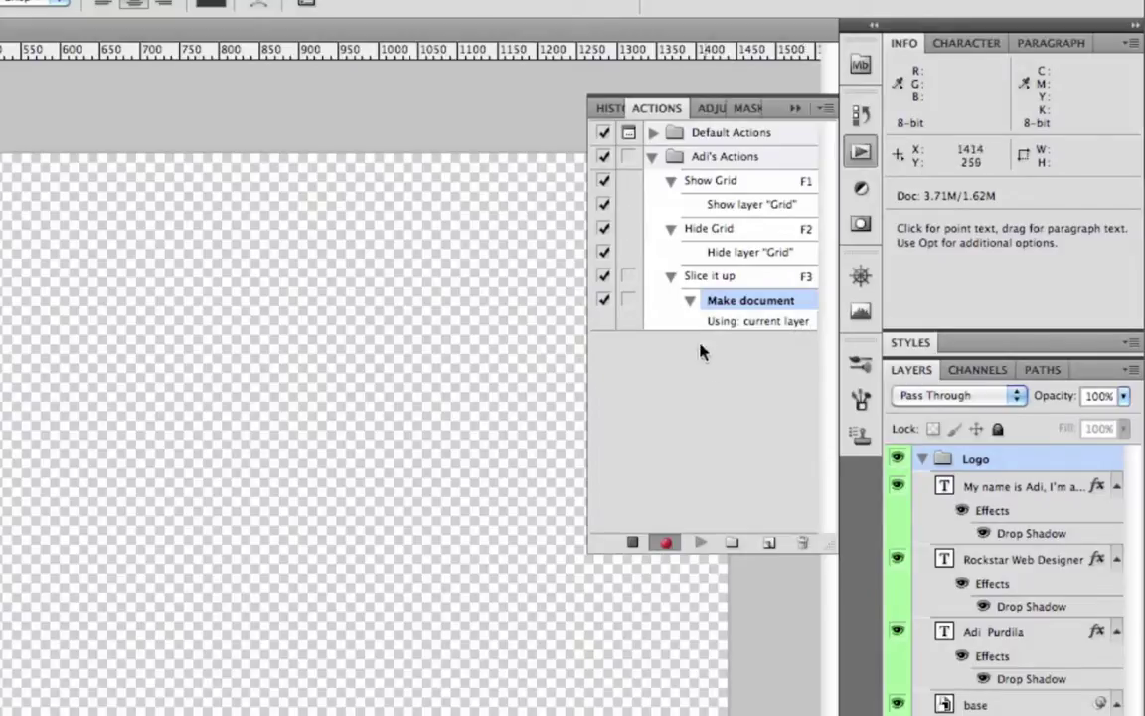
pyautogui.click(692, 301)
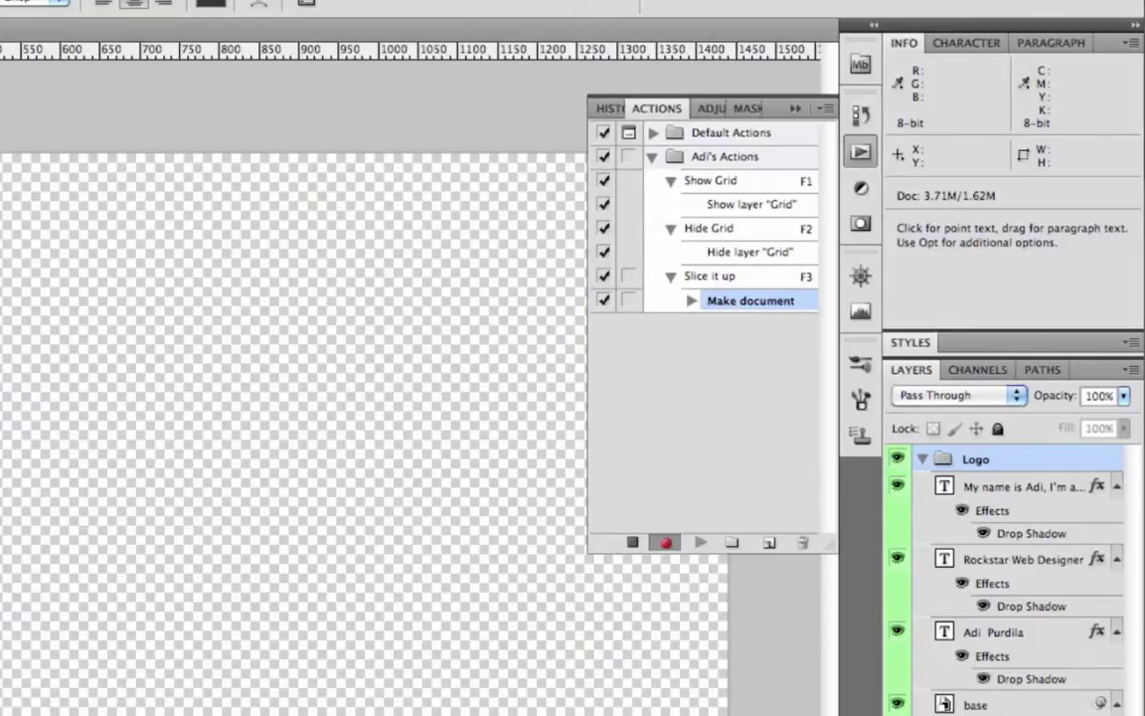
pyautogui.click(203, 8)
pyautogui.click(236, 222)
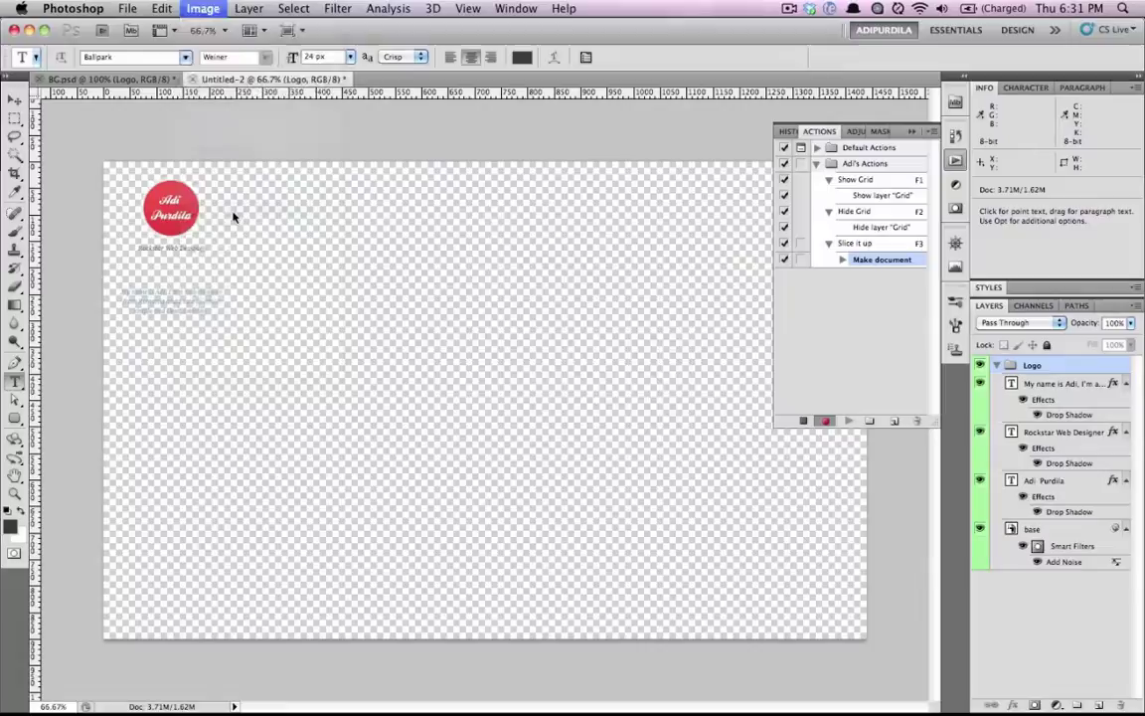
pyautogui.click(658, 270)
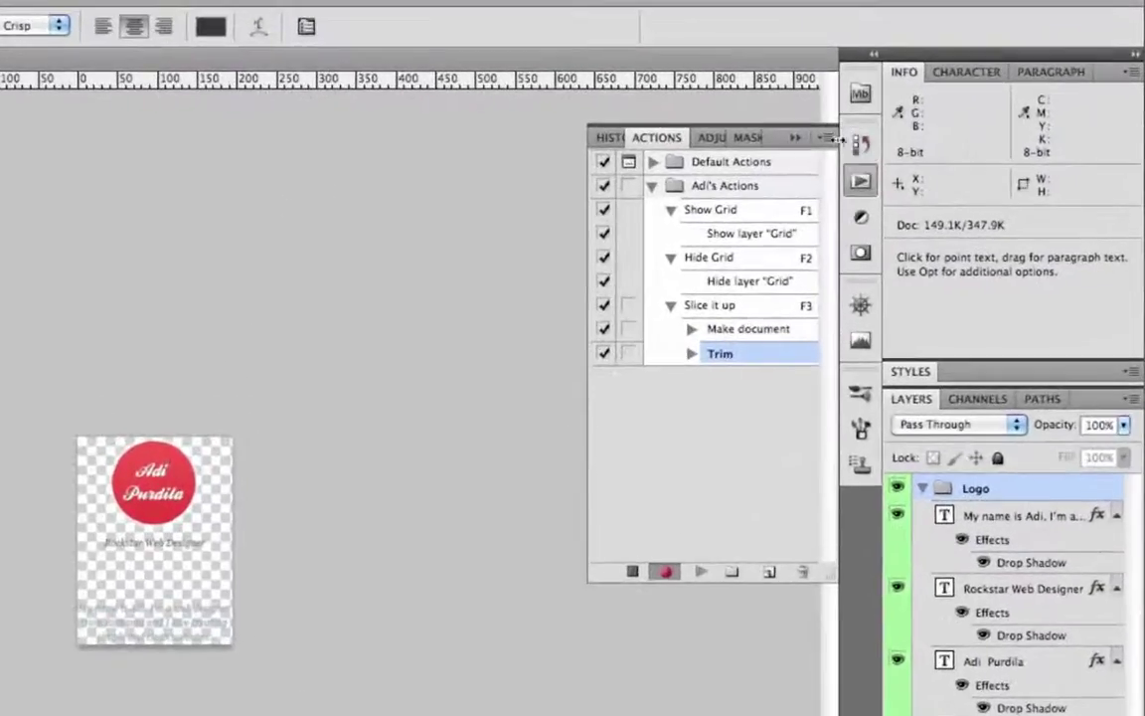
# Step: Insert File > Save for Web & Devices into Slice it up as a menu item
pyautogui.click(932, 132)
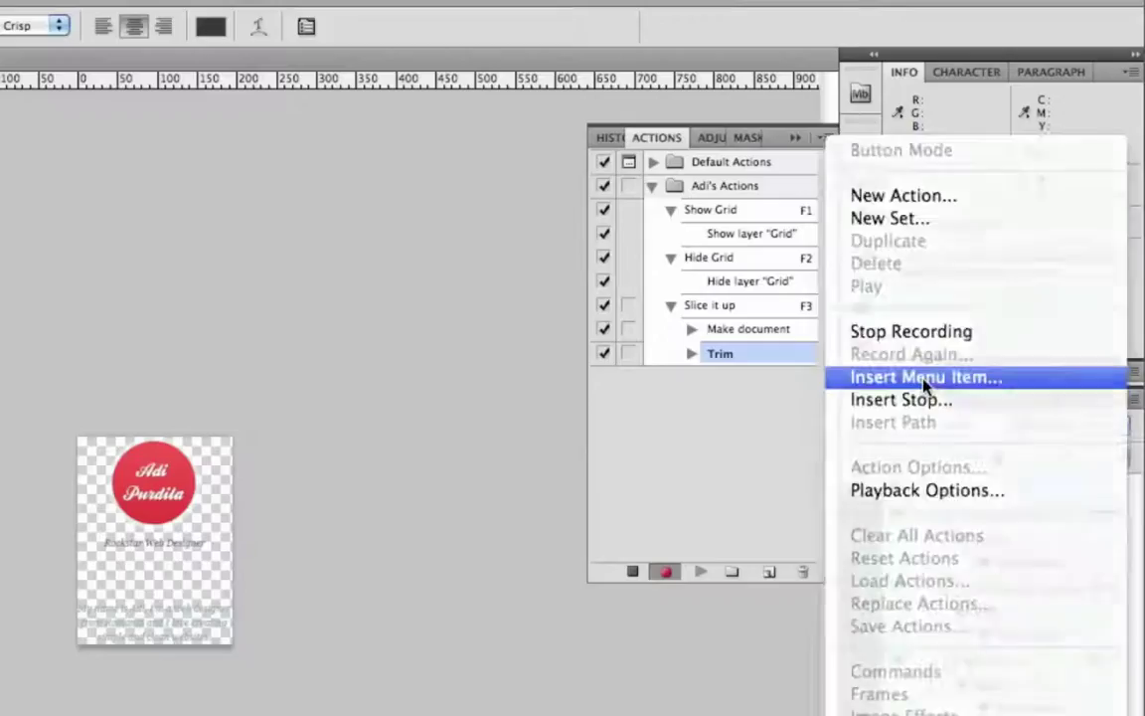
pyautogui.click(905, 377)
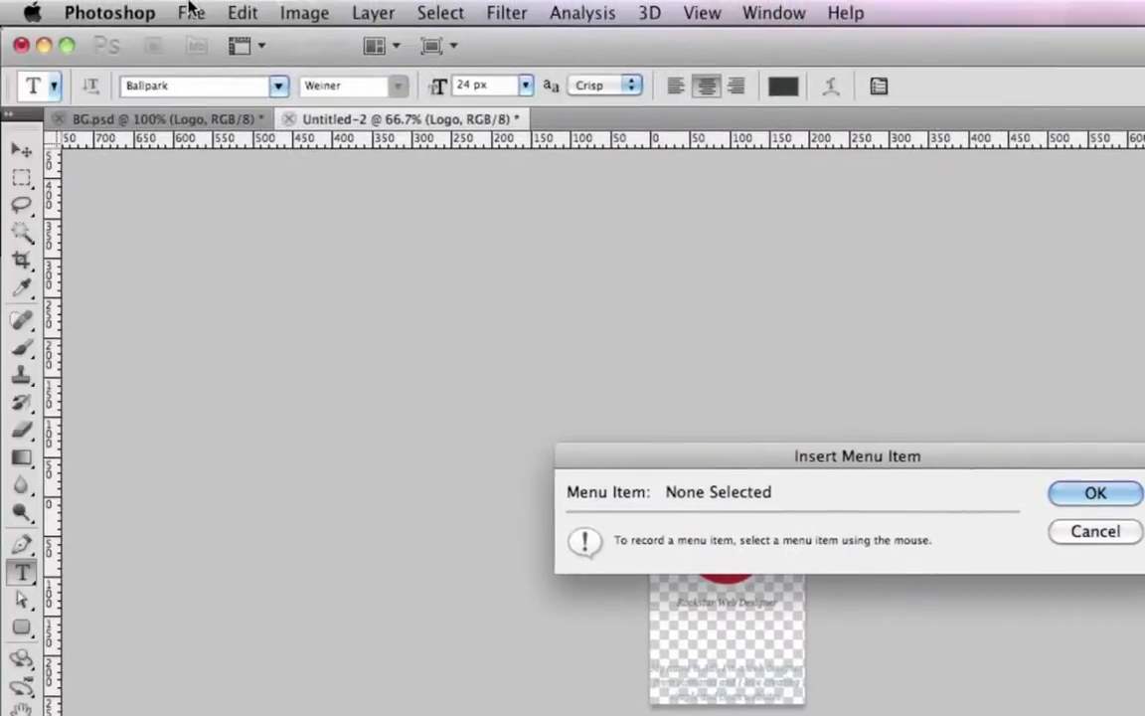
pyautogui.click(65, 1)
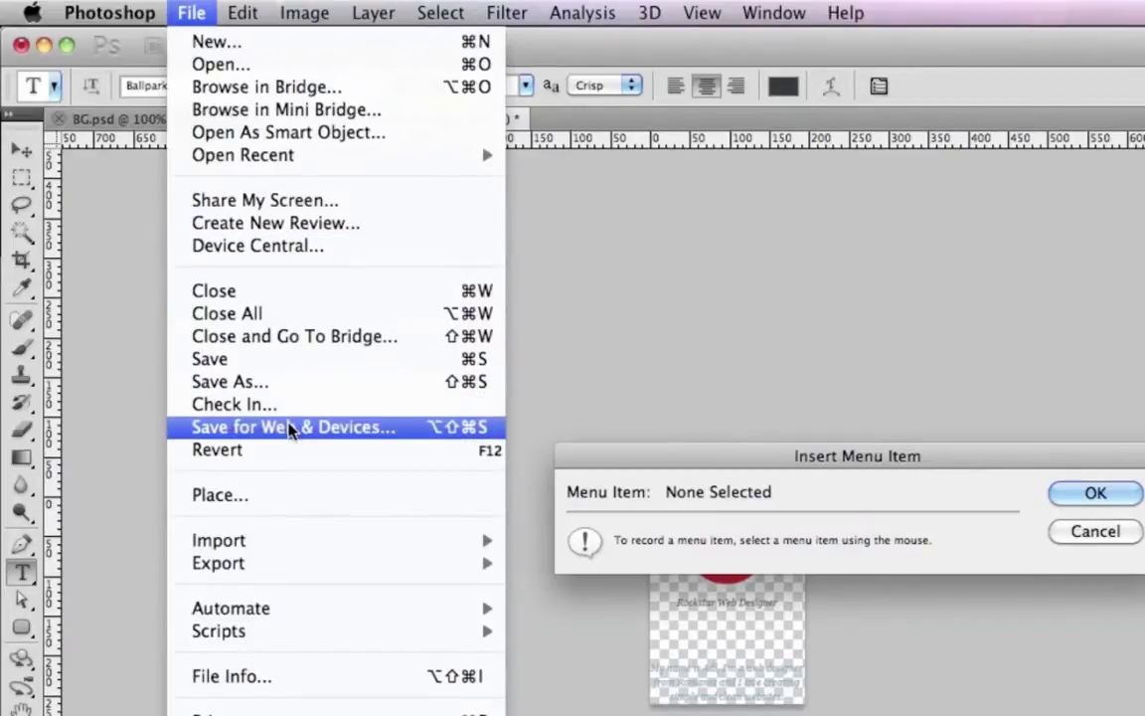
pyautogui.click(340, 433)
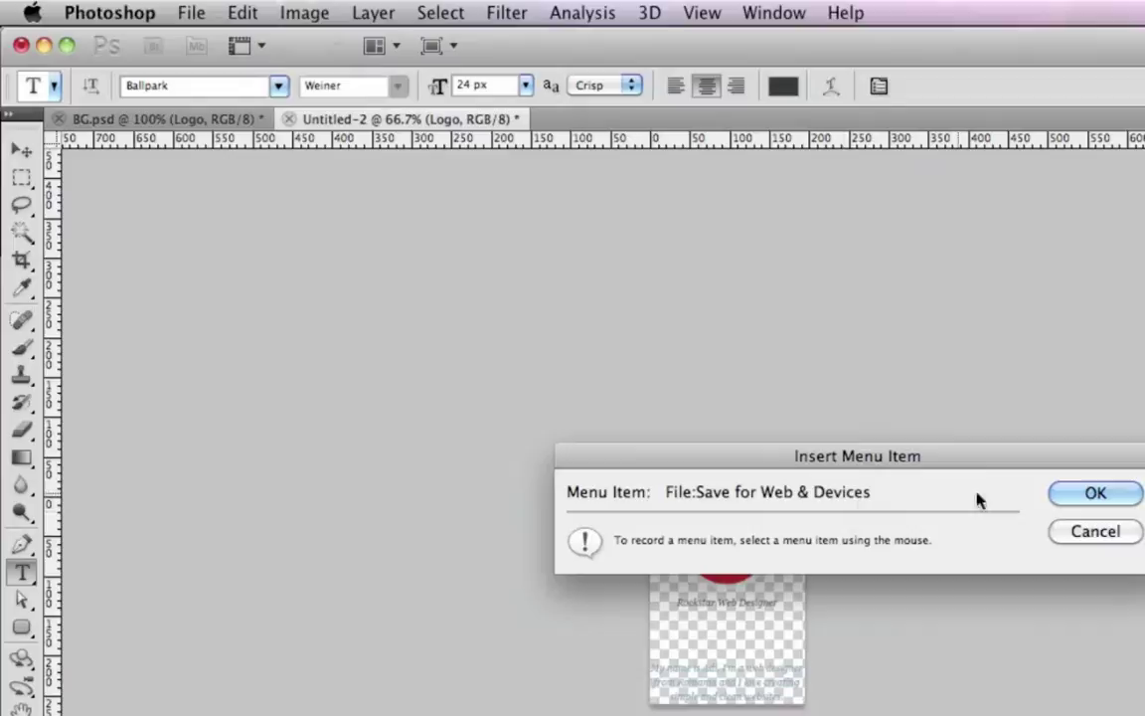
pyautogui.click(1094, 495)
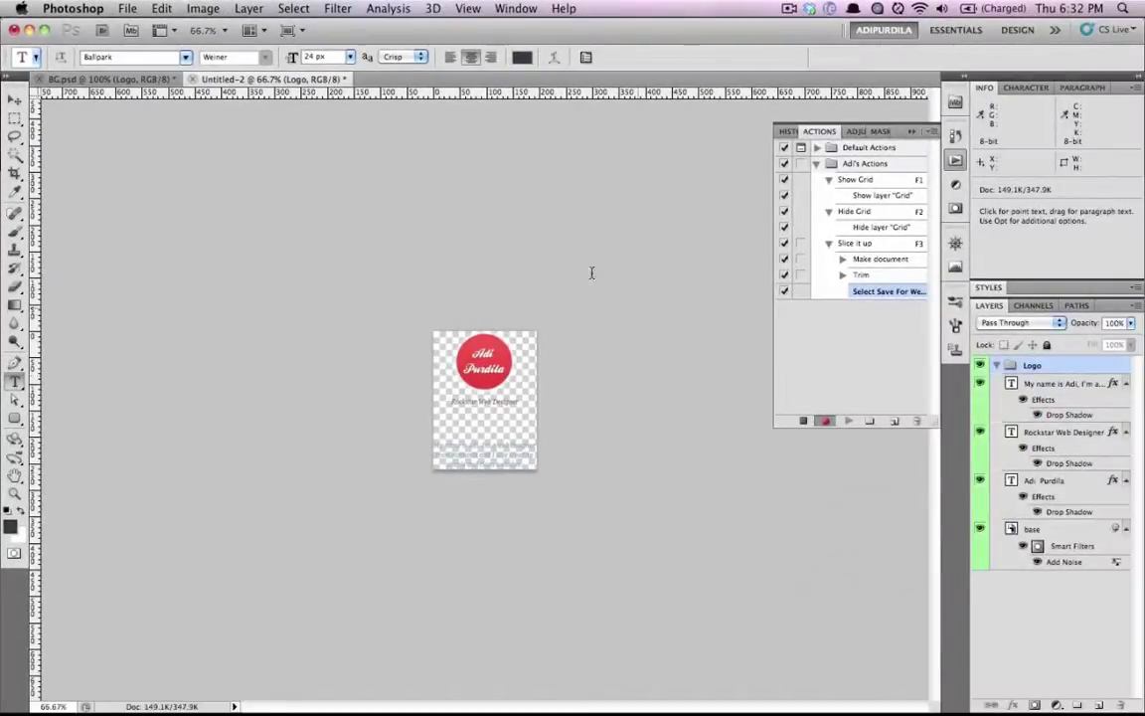
# Step: Insert File > Close as a menu item, stop recording, and close the logo document
pyautogui.click(124, 8)
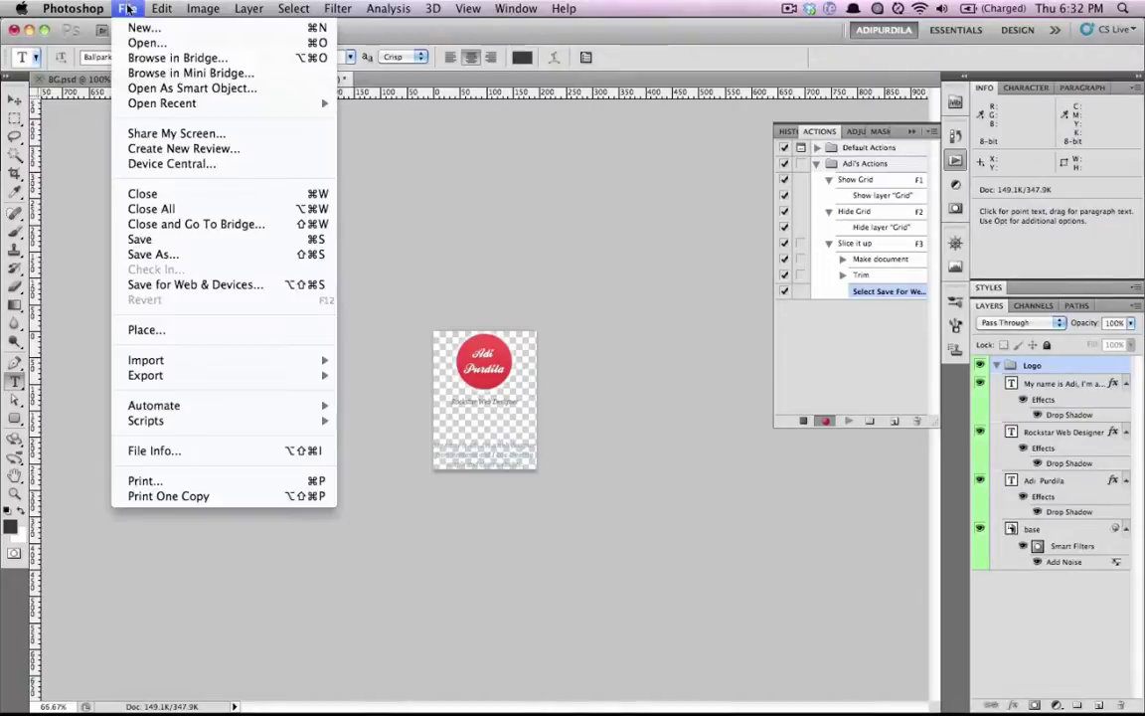
pyautogui.click(171, 196)
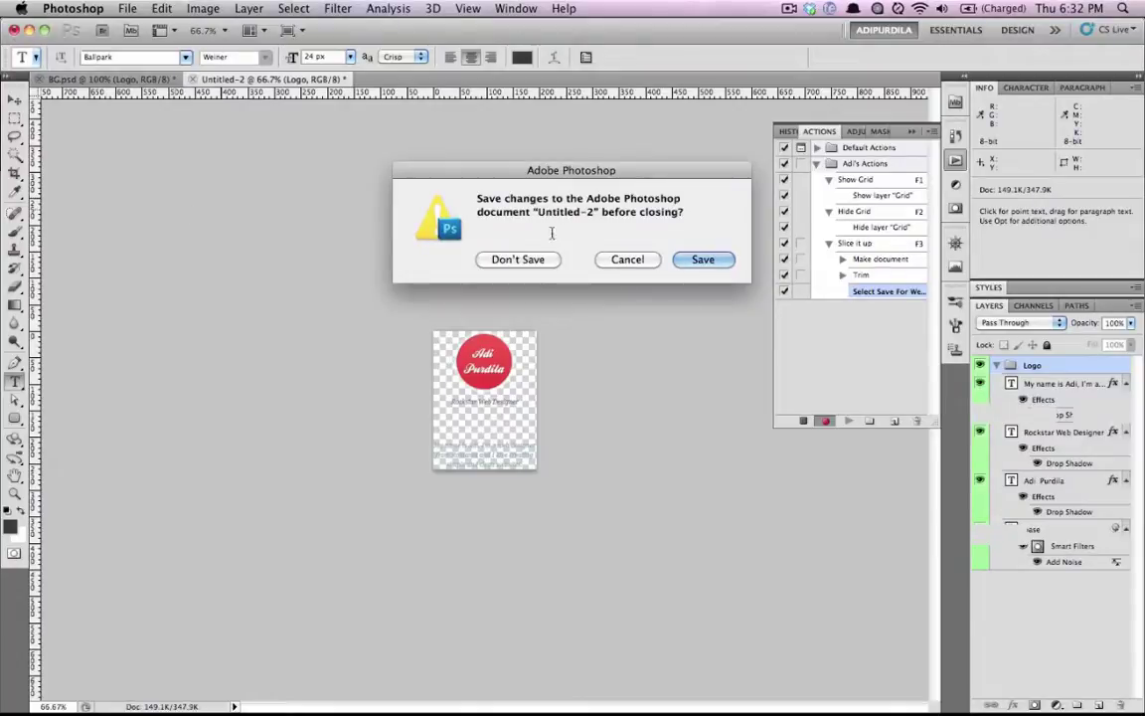
pyautogui.click(630, 260)
pyautogui.click(929, 135)
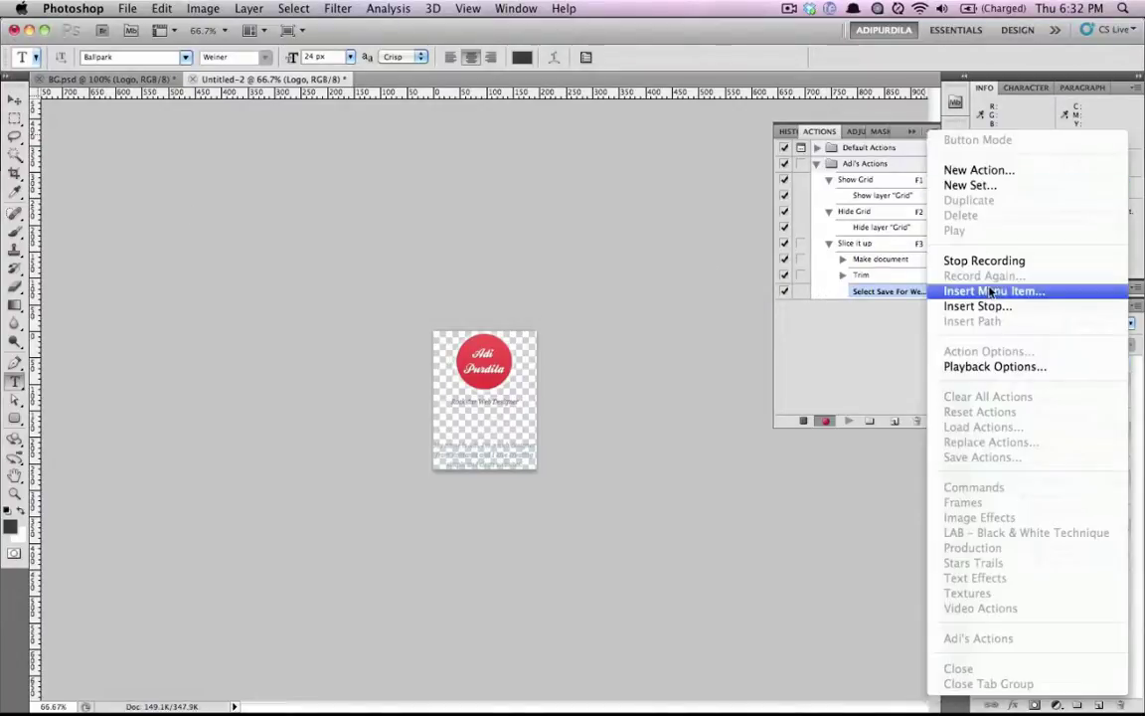
pyautogui.click(1044, 292)
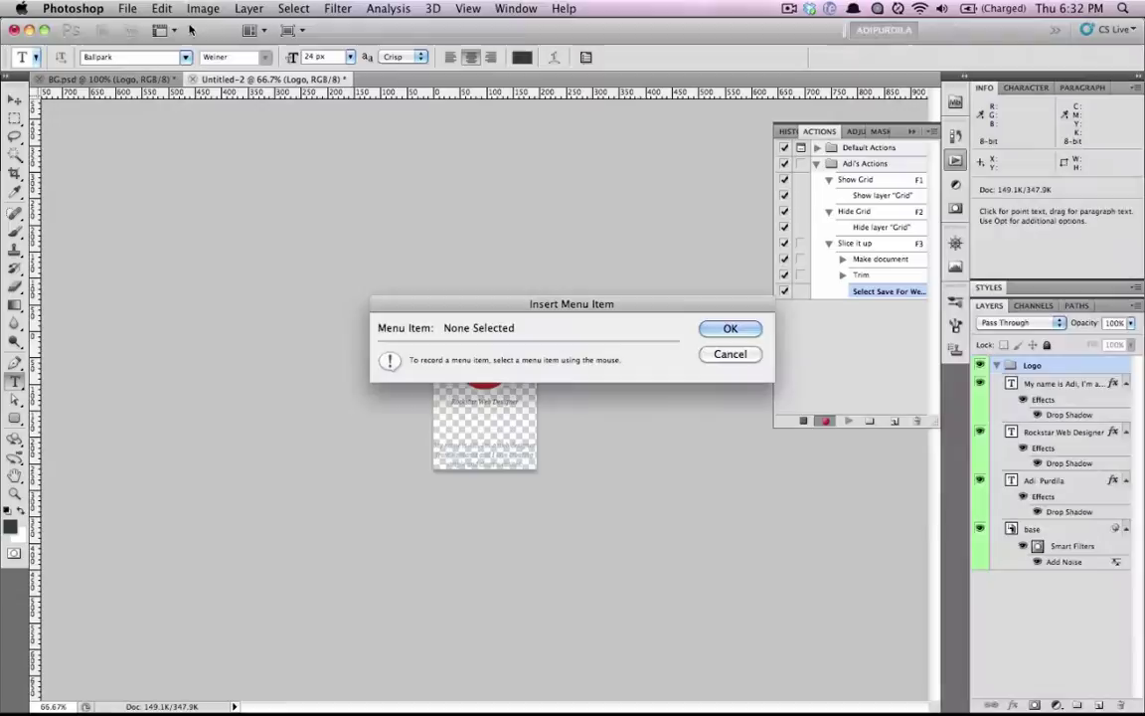
pyautogui.click(127, 8)
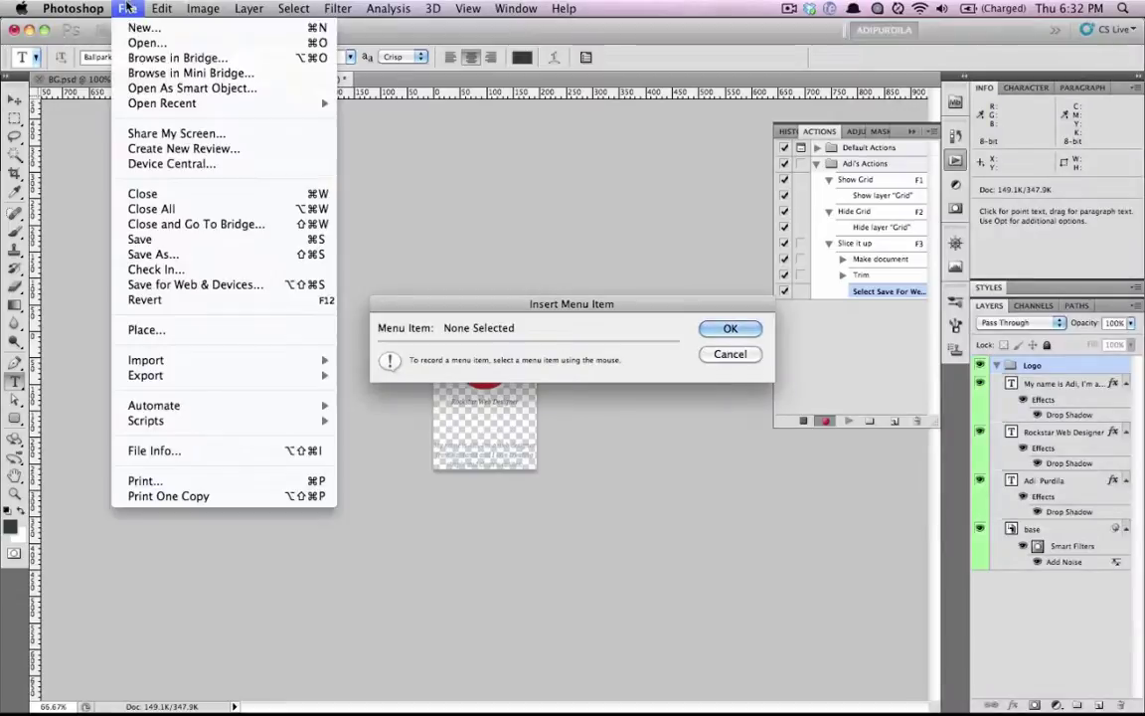
pyautogui.click(168, 195)
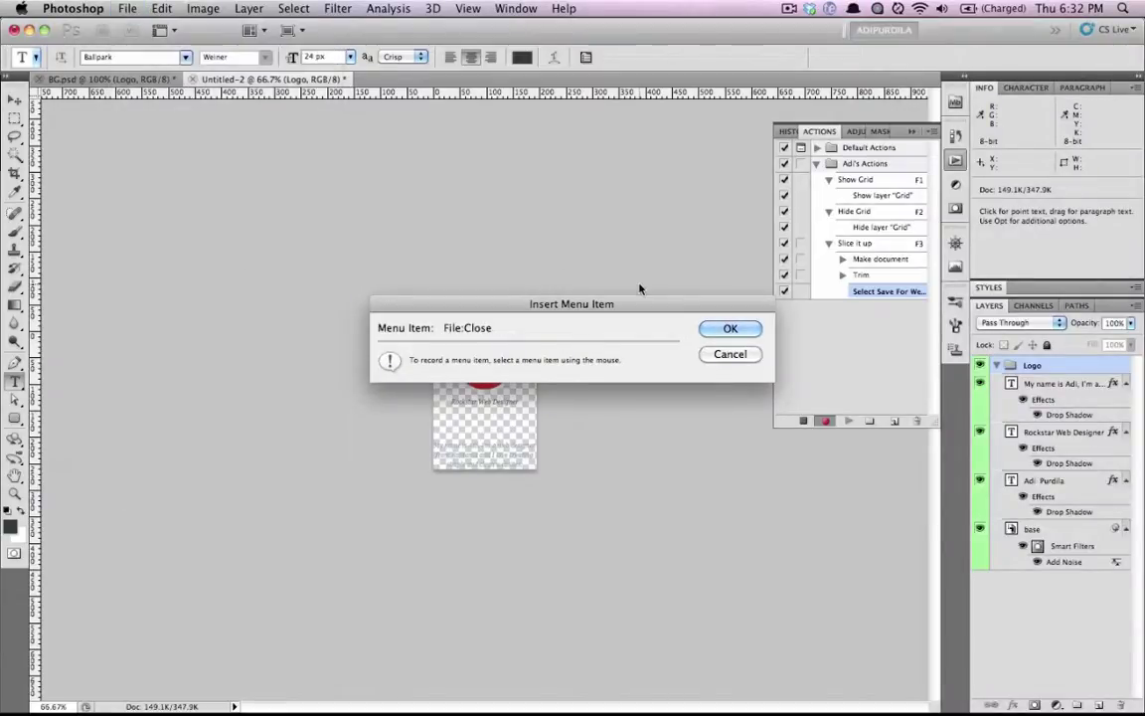
pyautogui.click(731, 329)
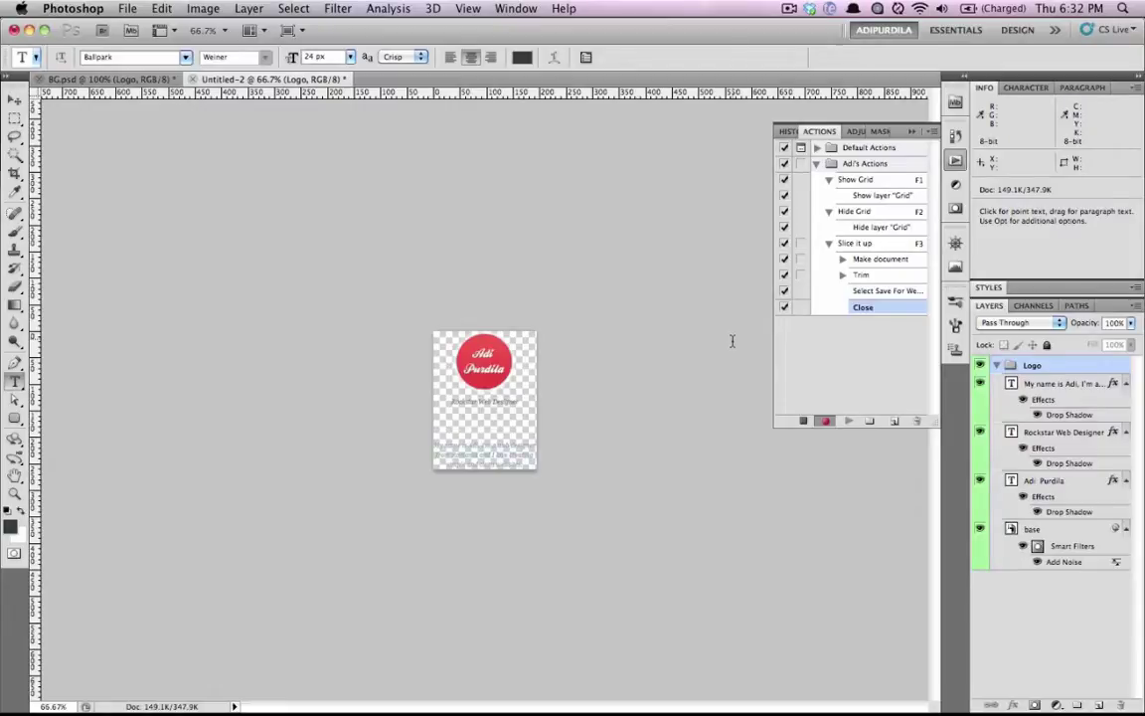
pyautogui.click(803, 421)
pyautogui.press('super+w')
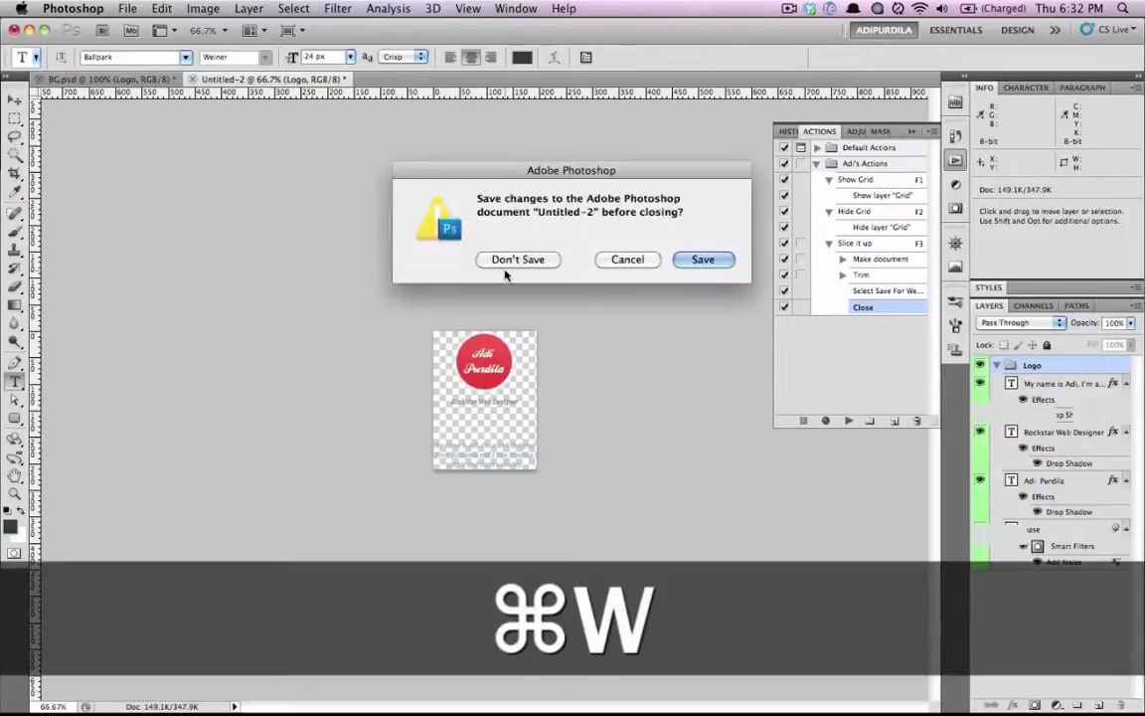
# Step: Discard the trimmed document's changes, then hide and show the Logo group to check it
pyautogui.click(463, 256)
pyautogui.scroll(-5, 455, 282)
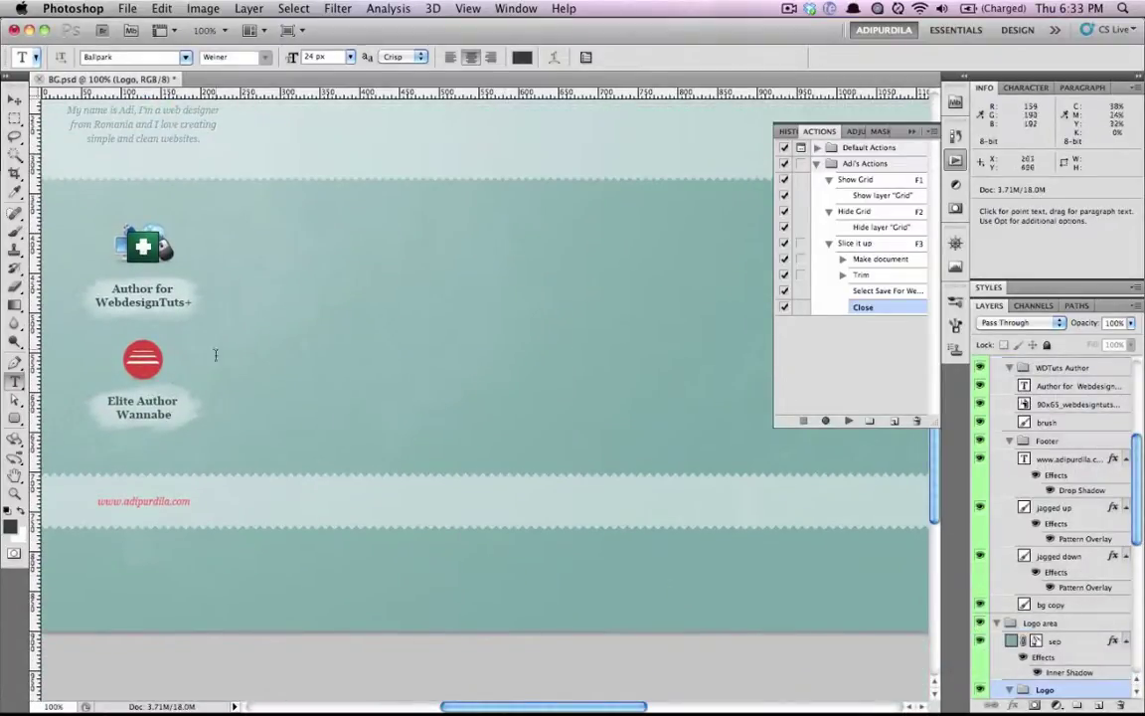
pyautogui.scroll(5, 151, 424)
pyautogui.scroll(-1, 169, 326)
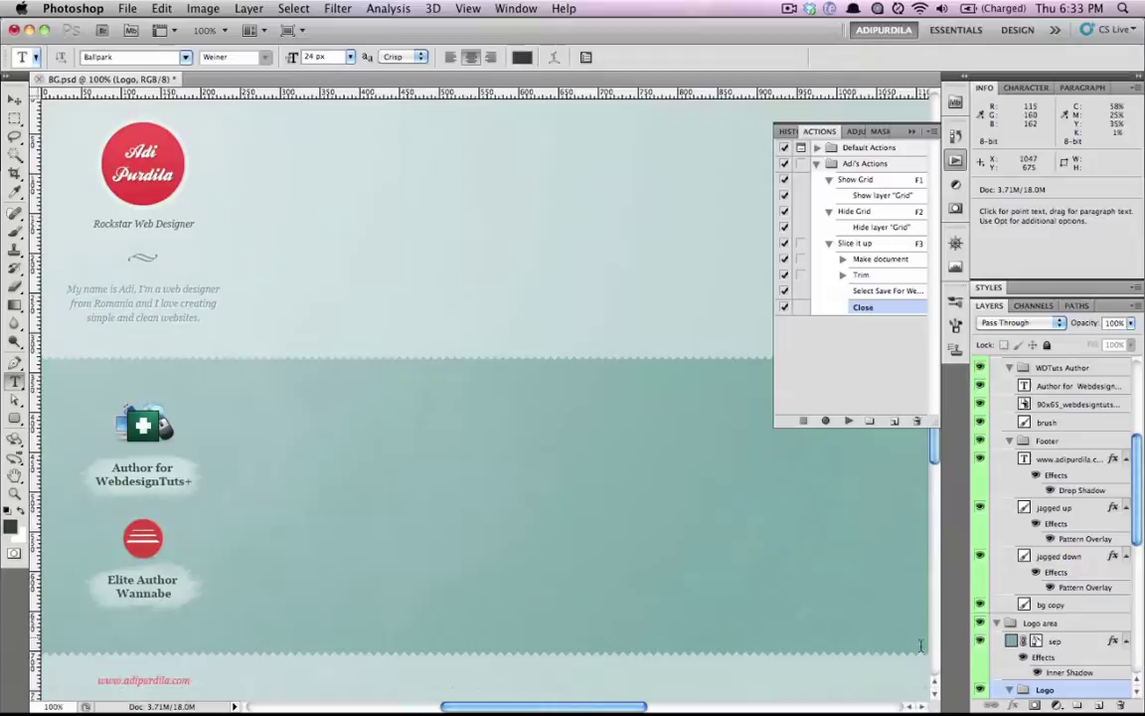
pyautogui.scroll(-5, 1054, 598)
pyautogui.click(981, 501)
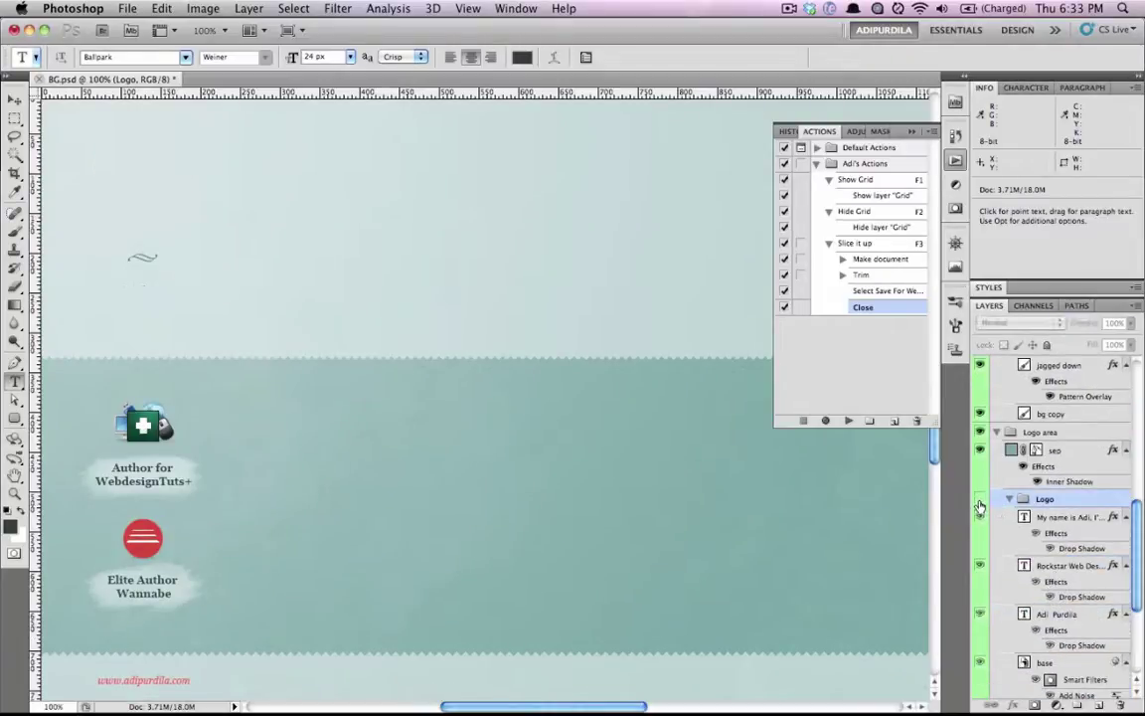
pyautogui.click(981, 501)
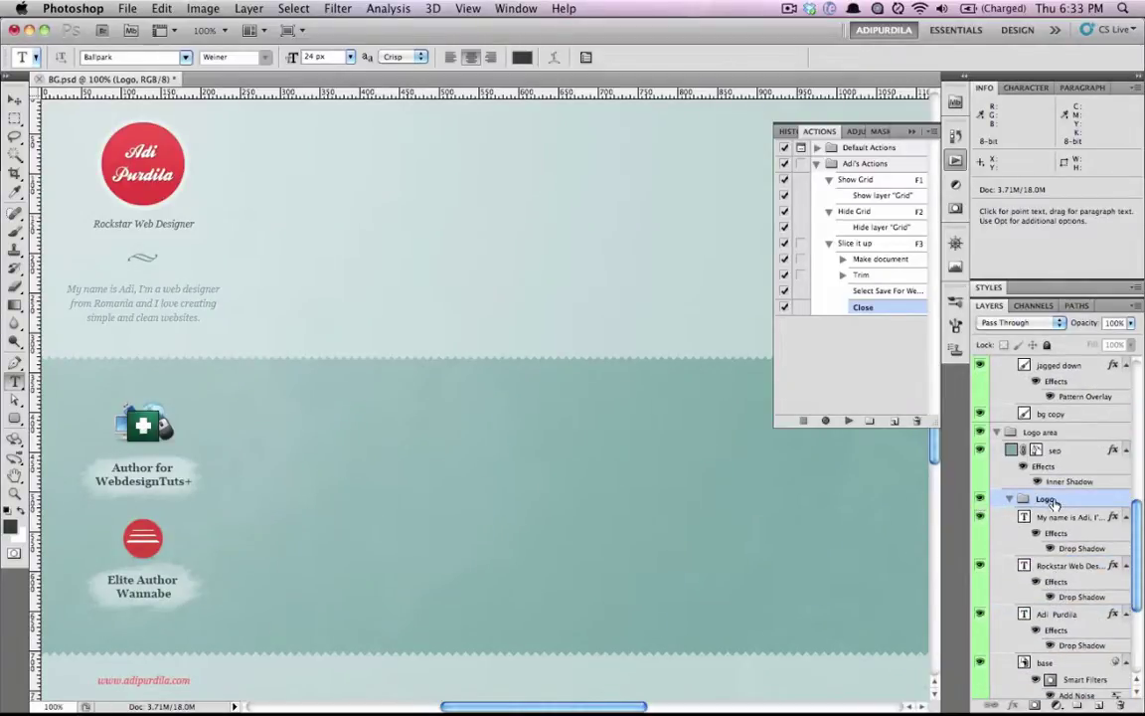
# Step: Run Slice it up (F3) on the Logo group, saving Untitled-1.png to the Desktop without keeping the temp document
pyautogui.press('v')
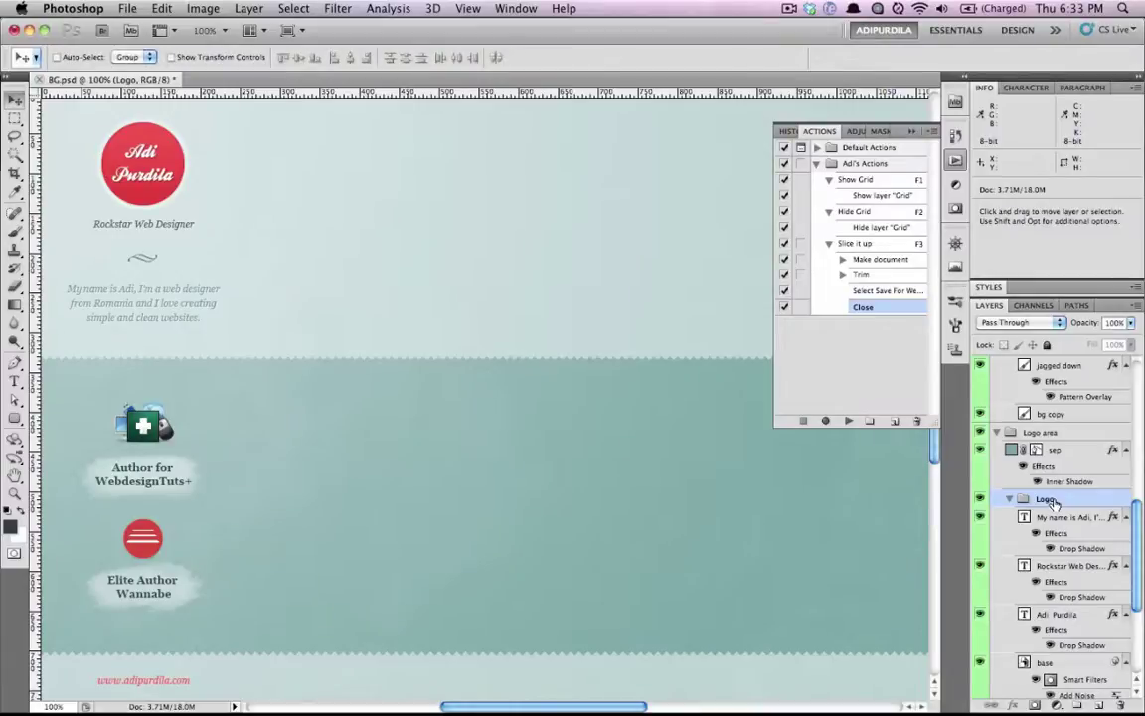
pyautogui.press('F3')
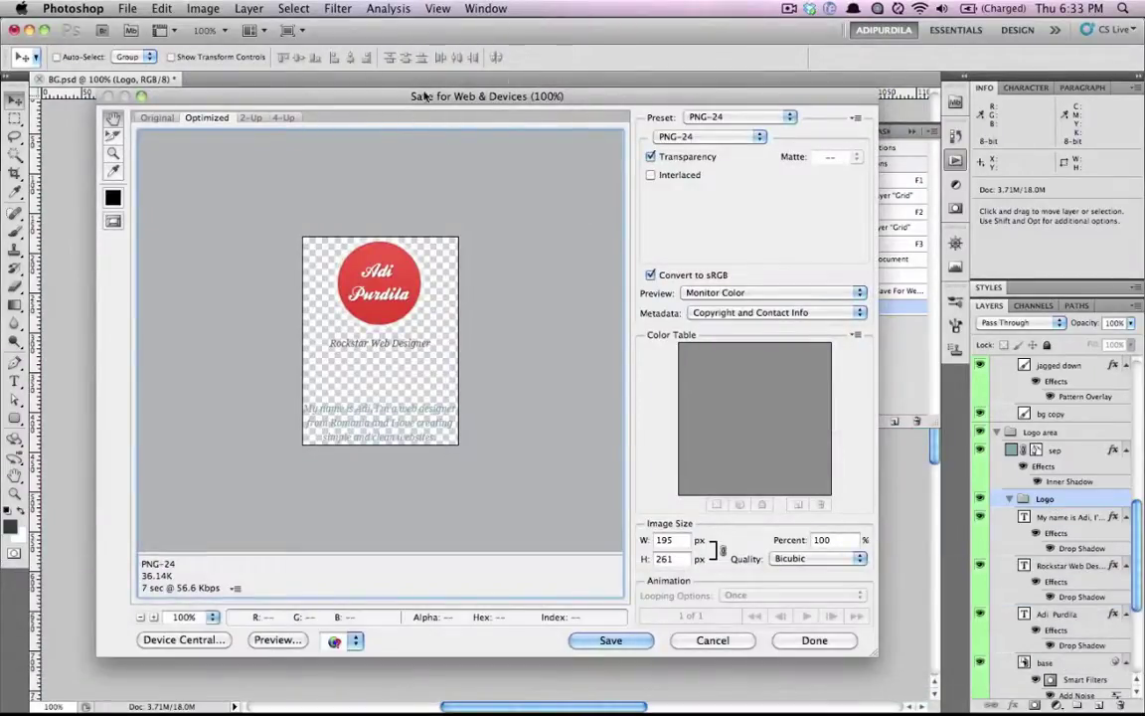
pyautogui.click(611, 641)
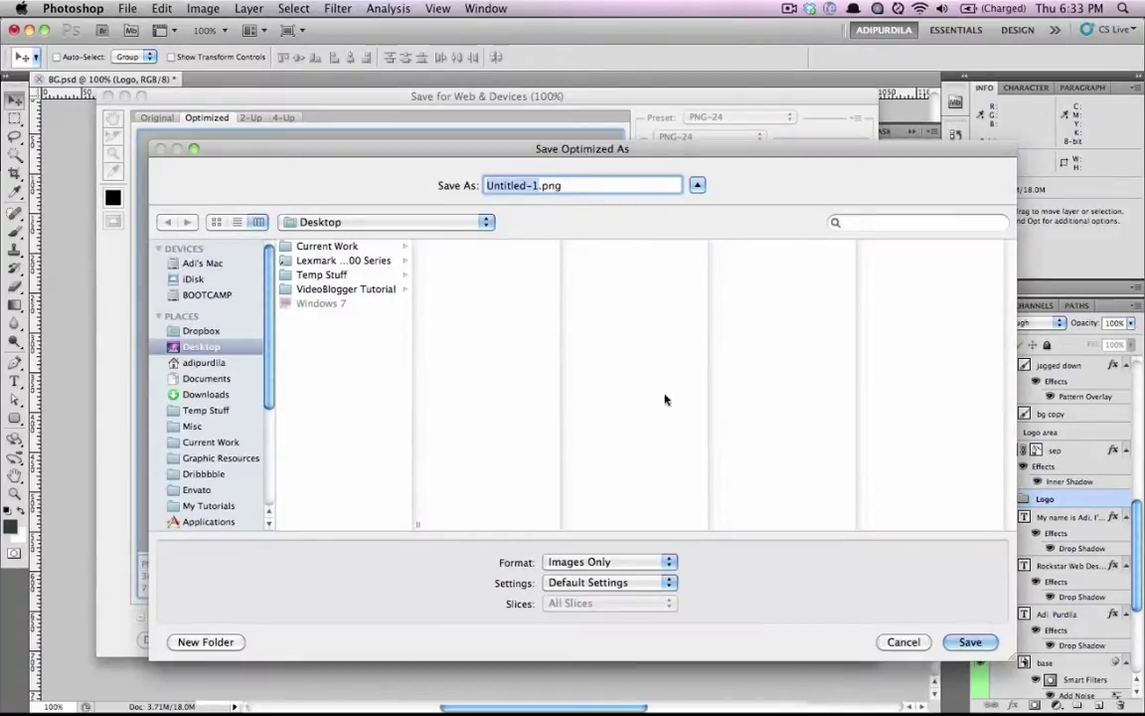
pyautogui.click(969, 641)
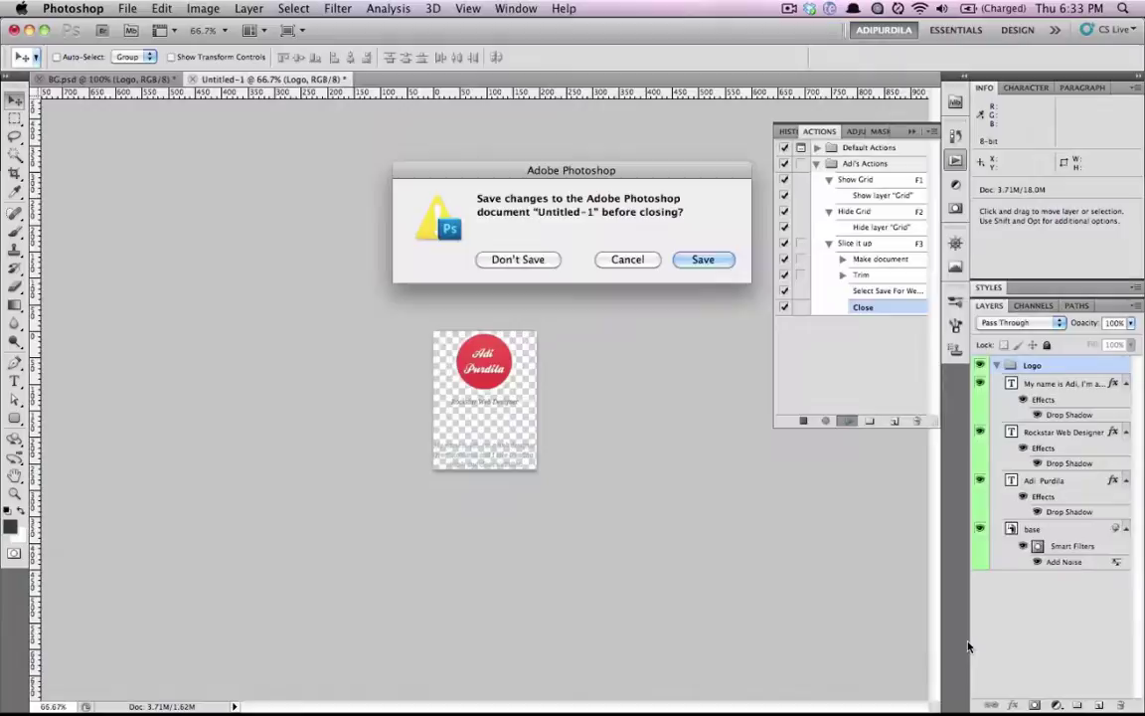
pyautogui.click(513, 260)
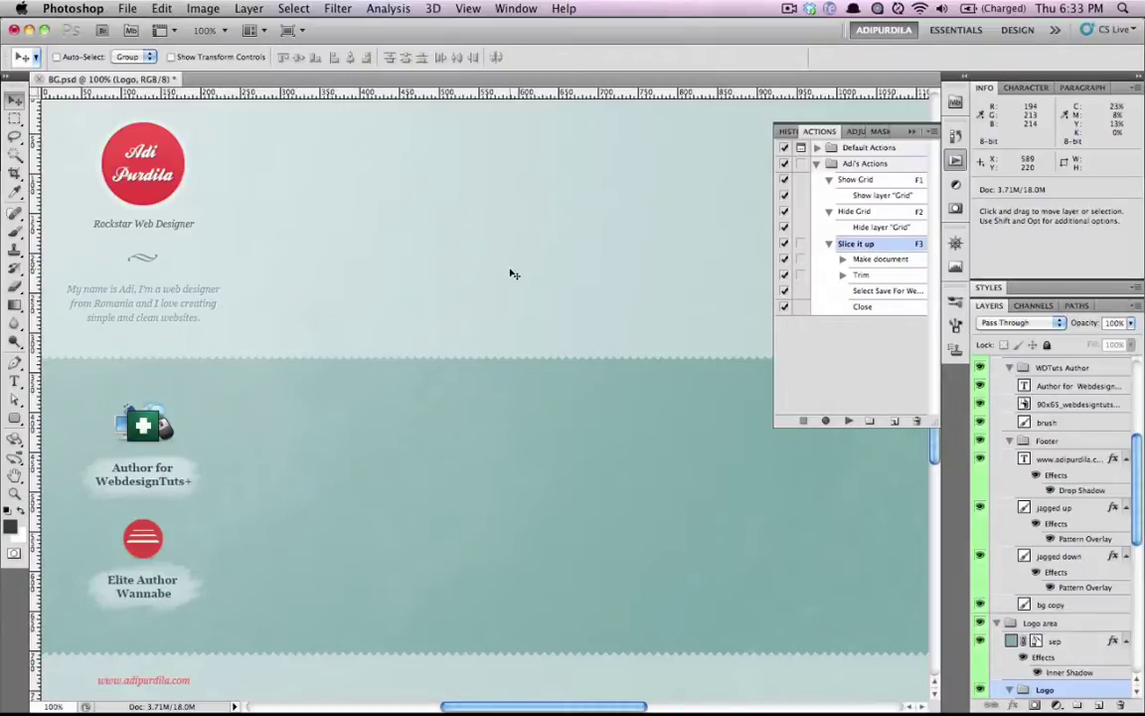
# Step: Run Slice it up on the WDTuts Author group and save its PNG with the suggested name
pyautogui.scroll(-3, 513, 273)
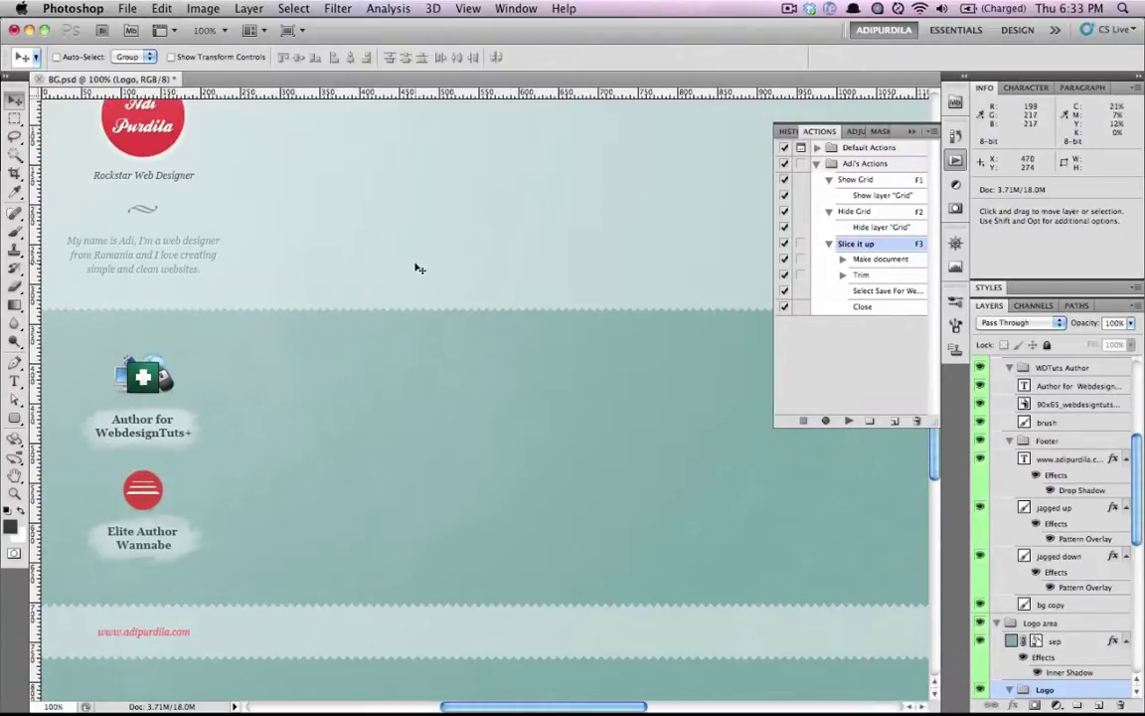
pyautogui.scroll(-4, 415, 269)
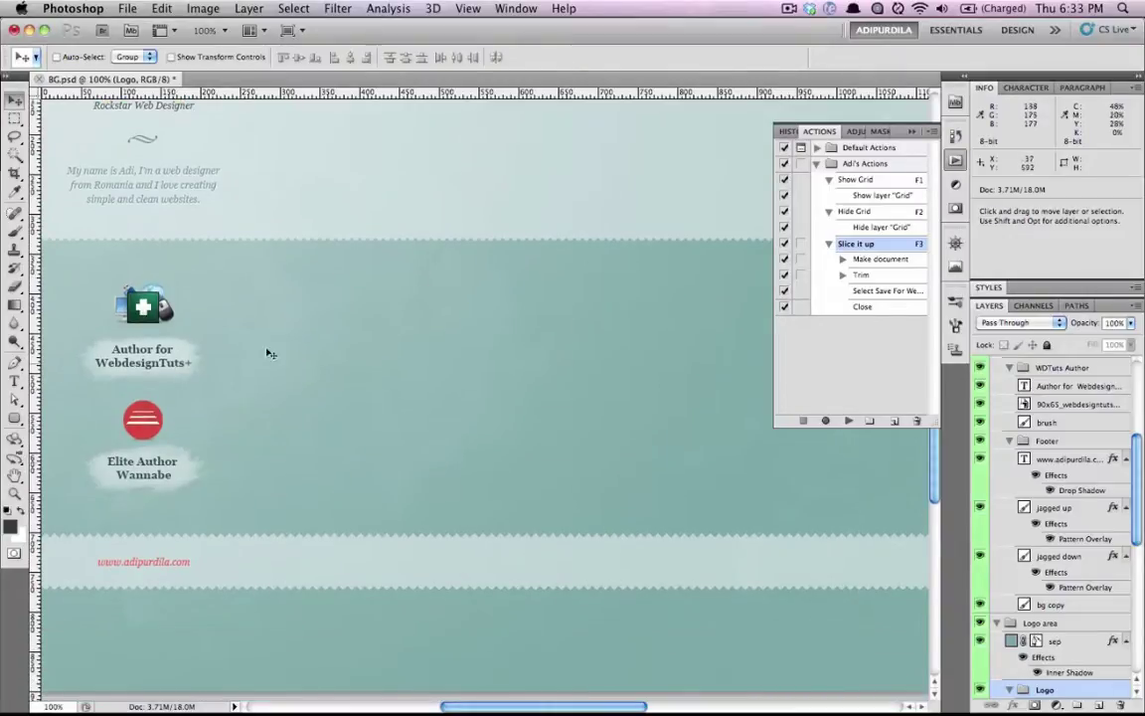
pyautogui.doubleClick(142, 350)
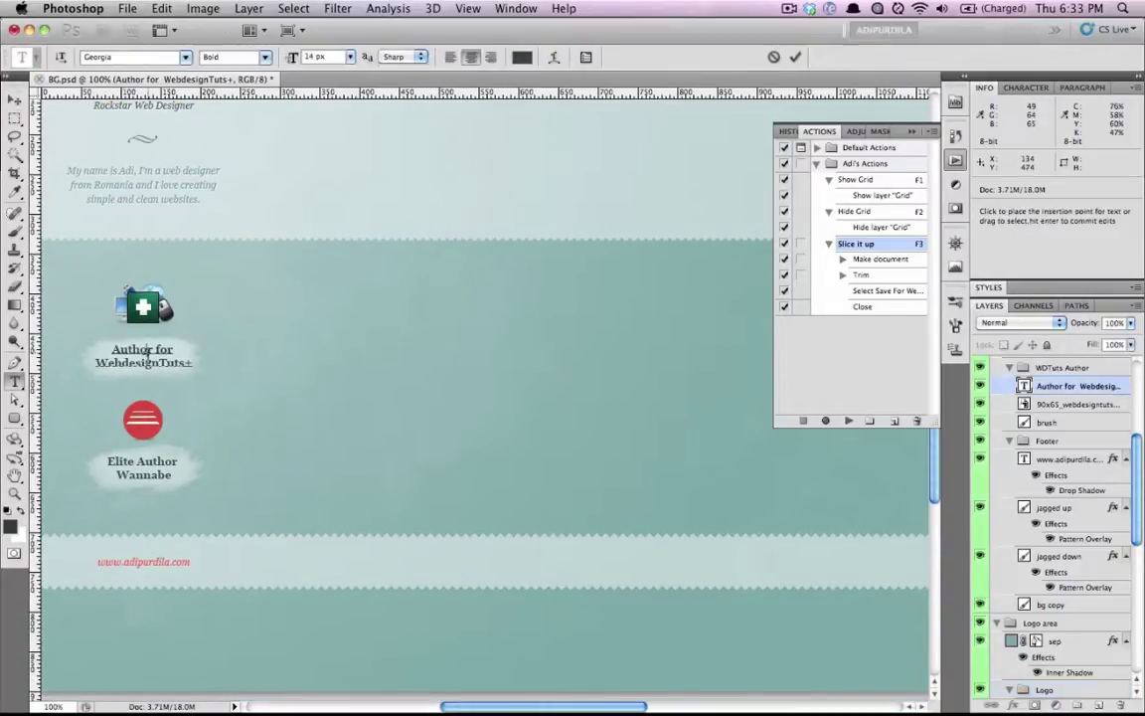
pyautogui.scroll(1, 1024, 484)
pyautogui.click(1059, 445)
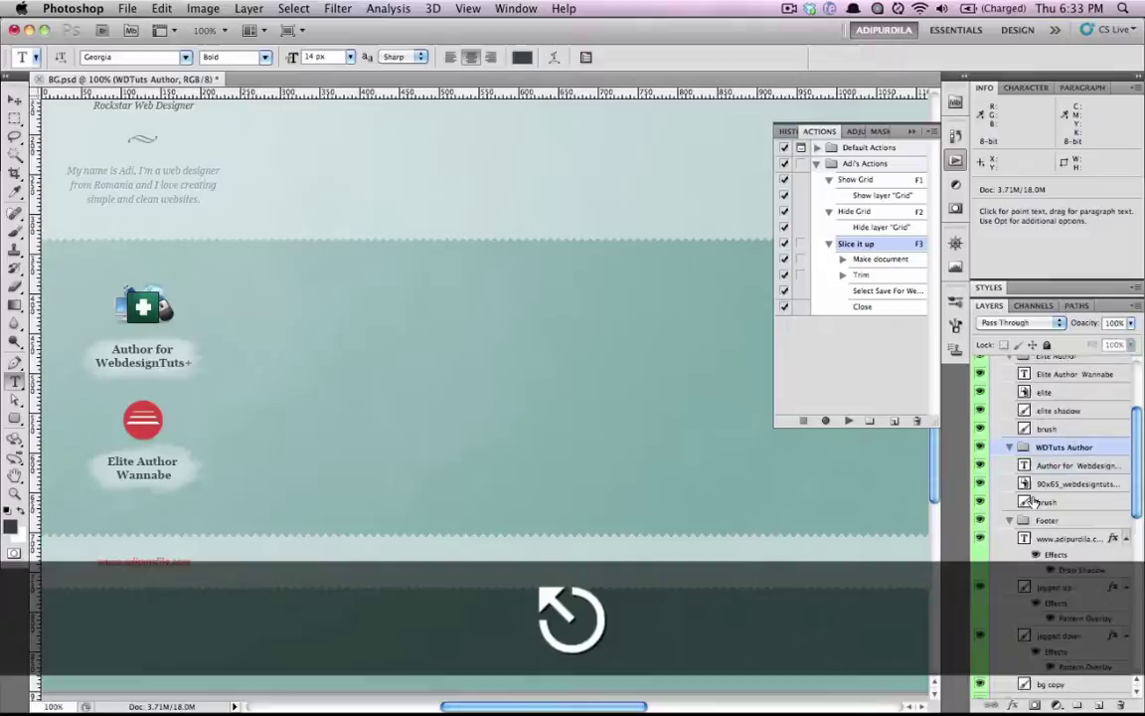
pyautogui.press('F3')
pyautogui.press('Return')
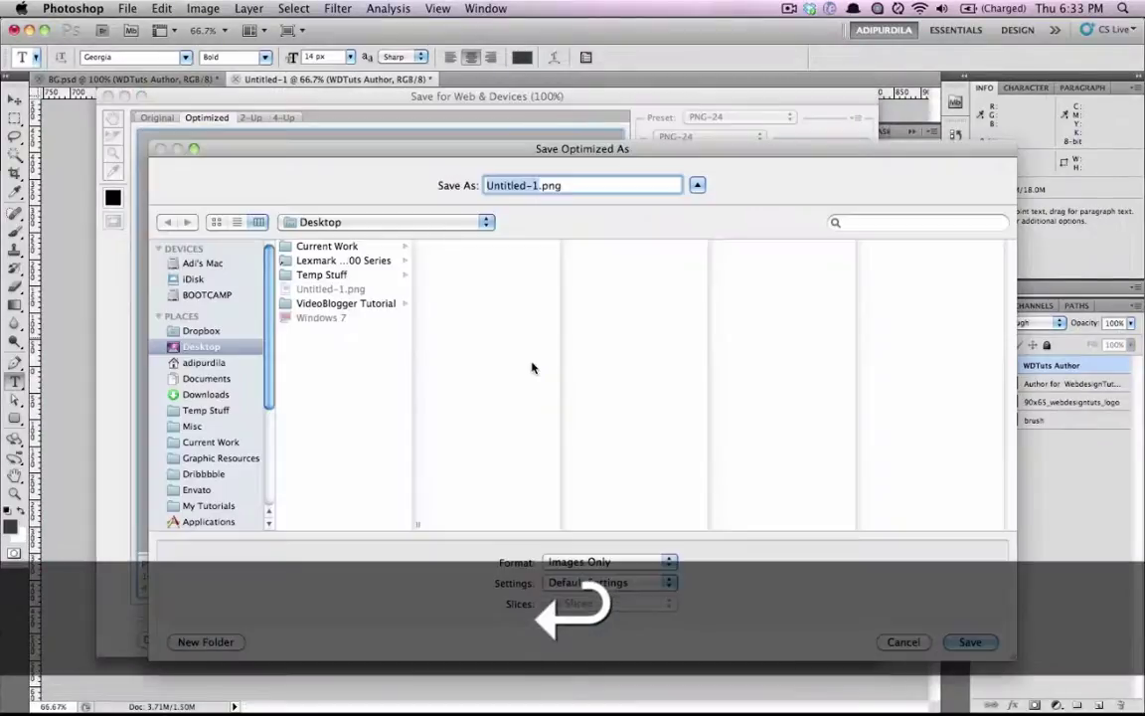
pyautogui.press('Right')
pyautogui.press('Return')
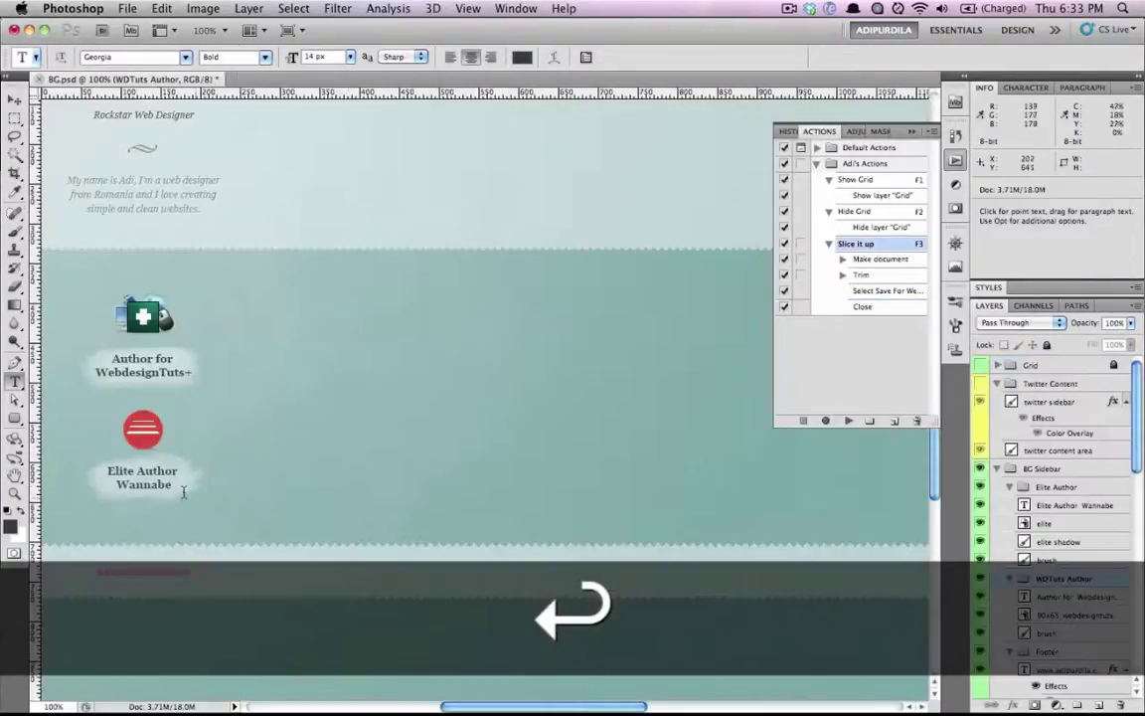
# Step: Run Slice it up on the Elite Author group, save its PNG, and discard the temporary document
pyautogui.click(149, 473)
pyautogui.press('Escape')
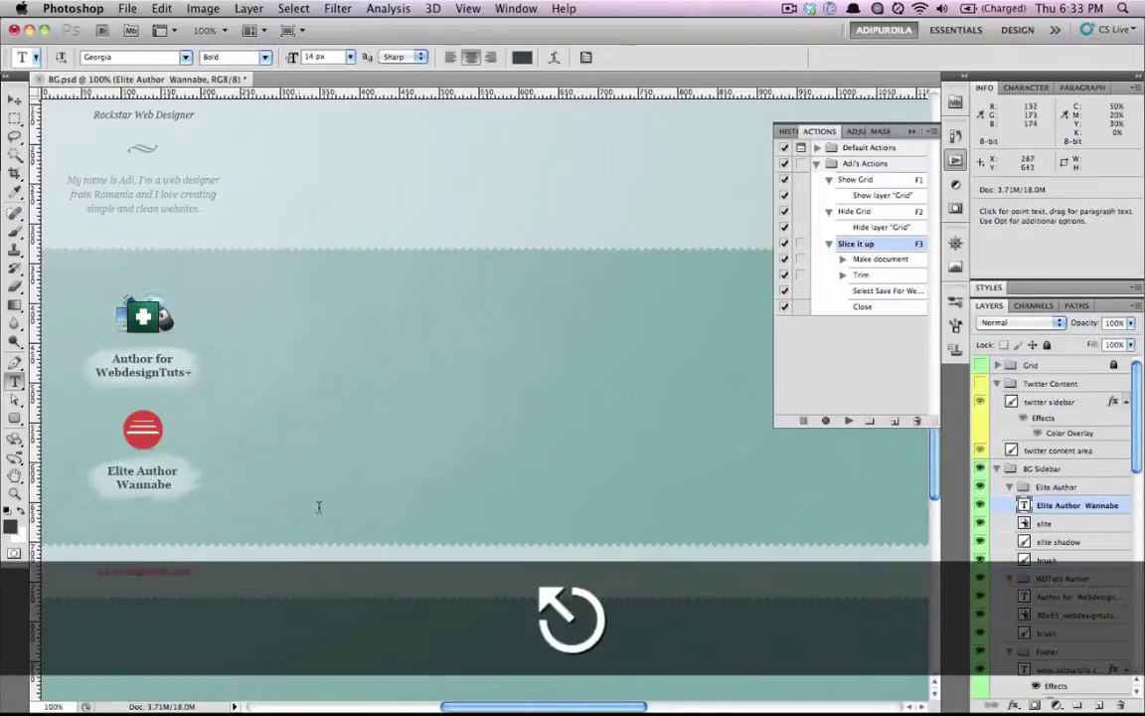
pyautogui.click(1054, 485)
pyautogui.press('F3')
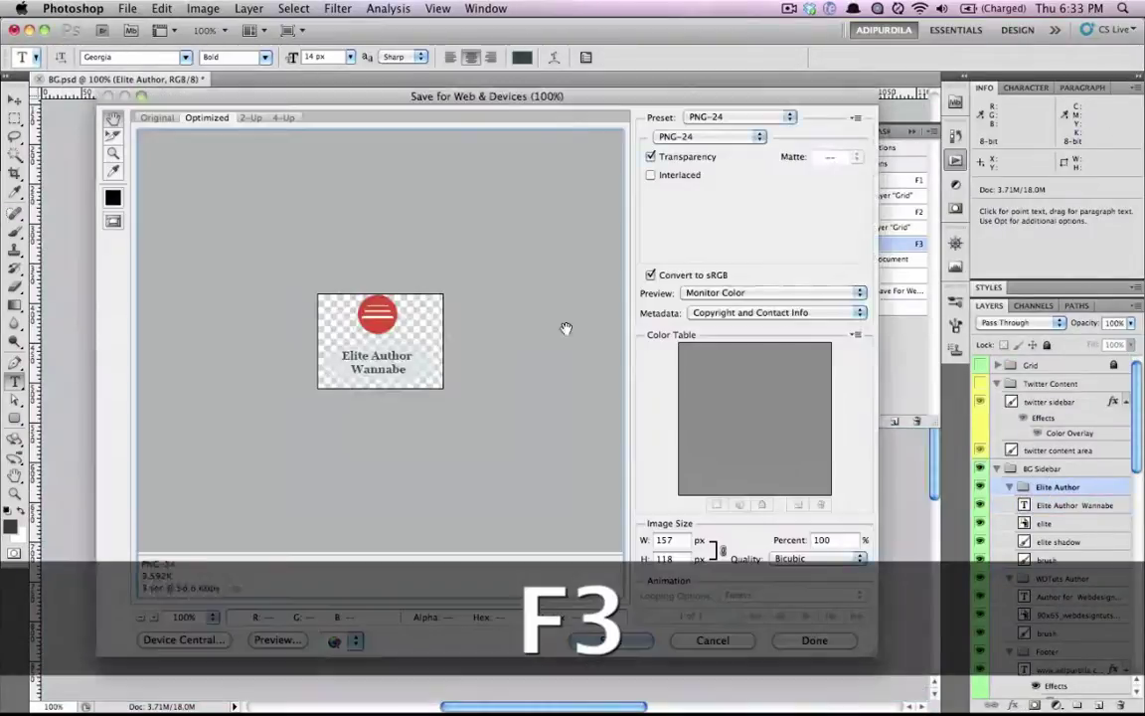
pyautogui.press('Return')
pyautogui.press('Right')
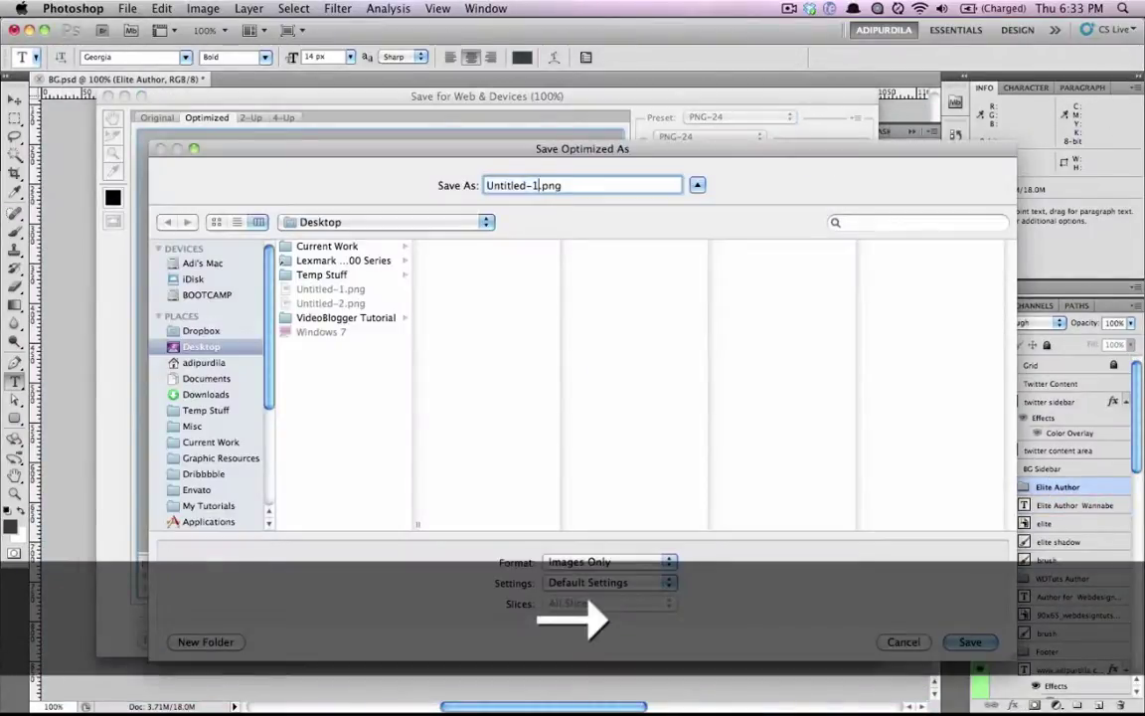
pyautogui.press('Return')
pyautogui.click(526, 260)
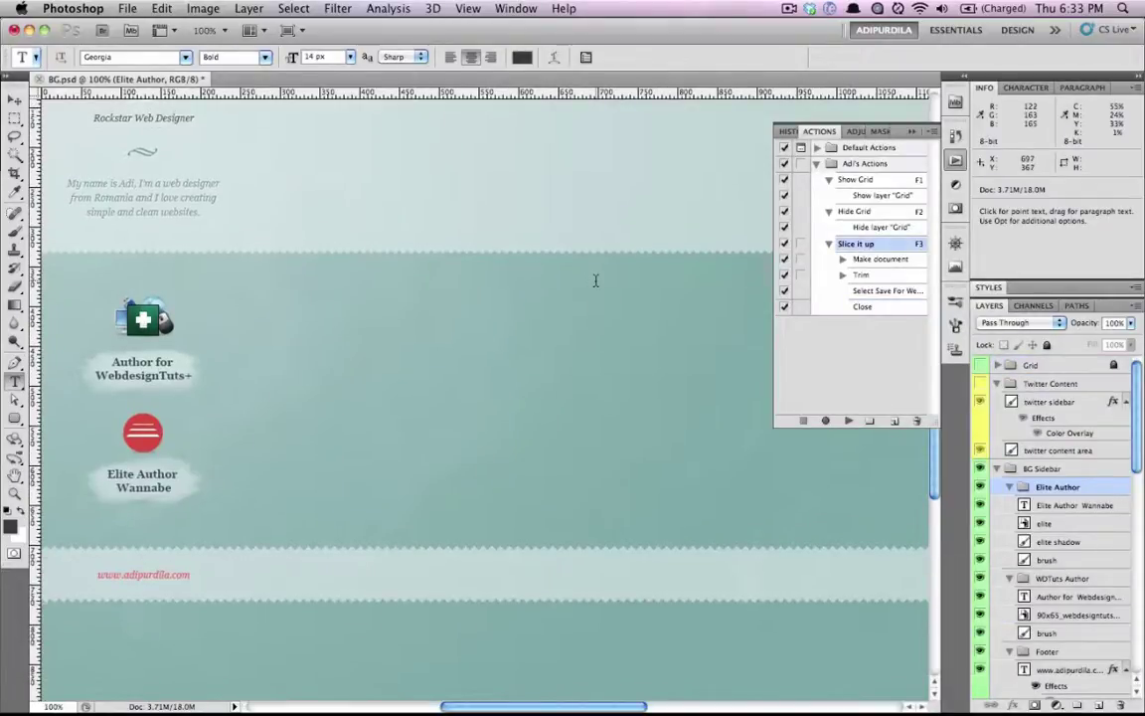
pyautogui.scroll(5, 595, 279)
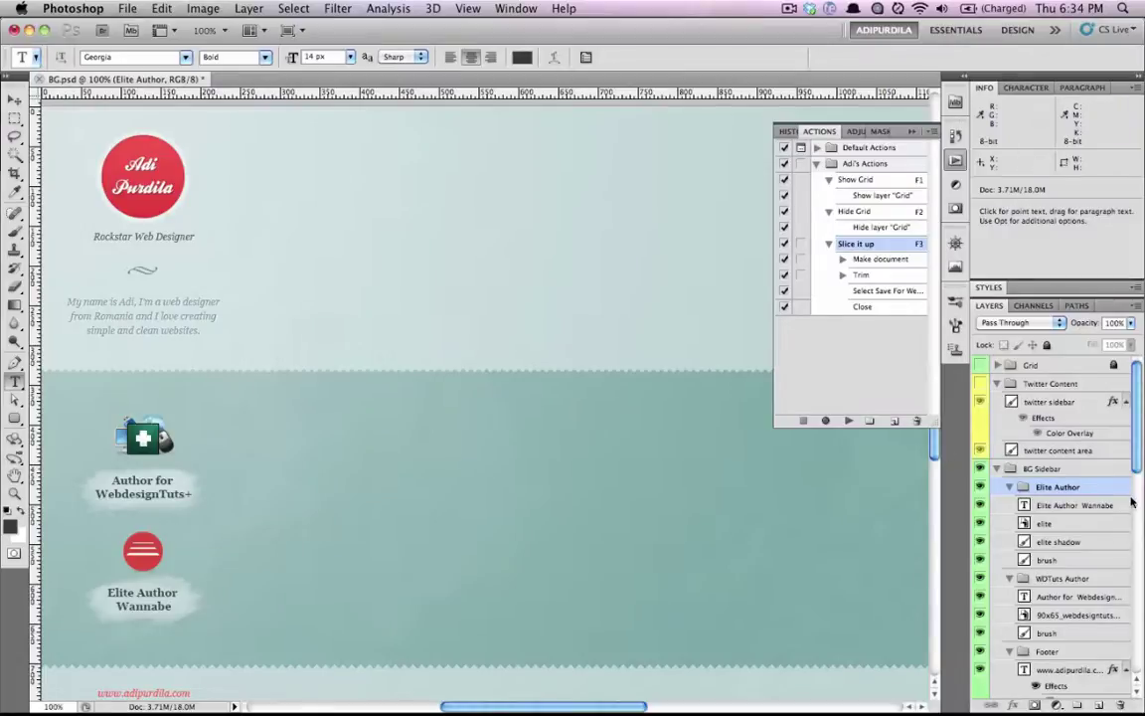
pyautogui.rightClick(1086, 490)
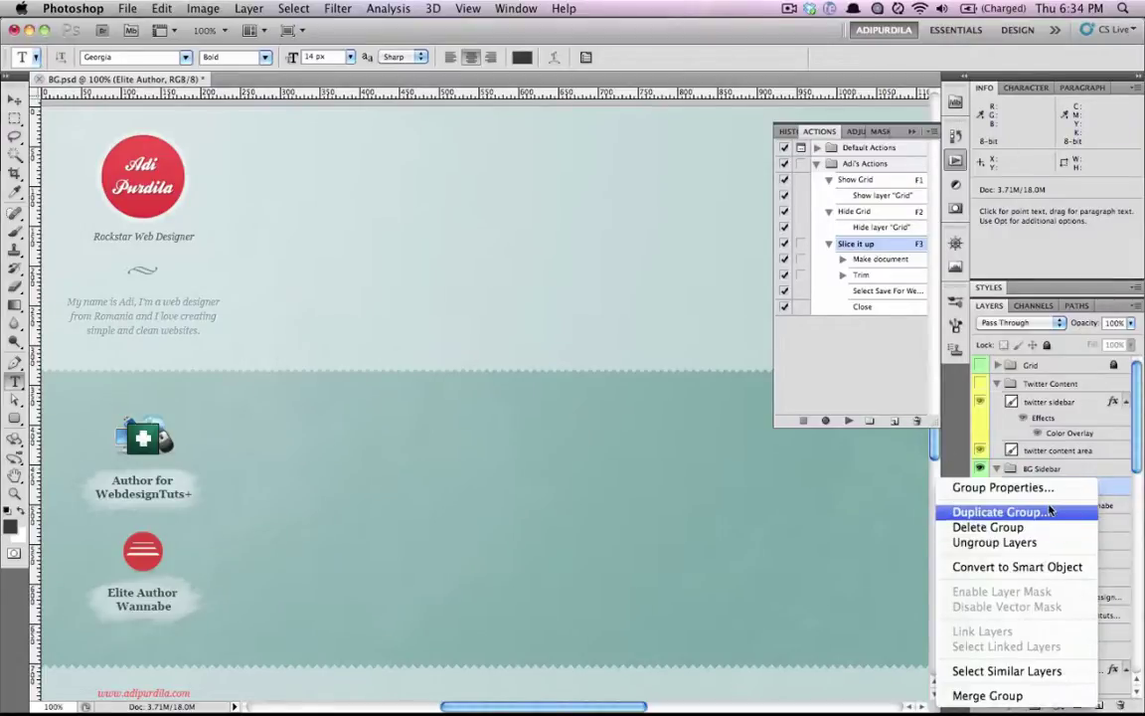
pyautogui.click(1015, 513)
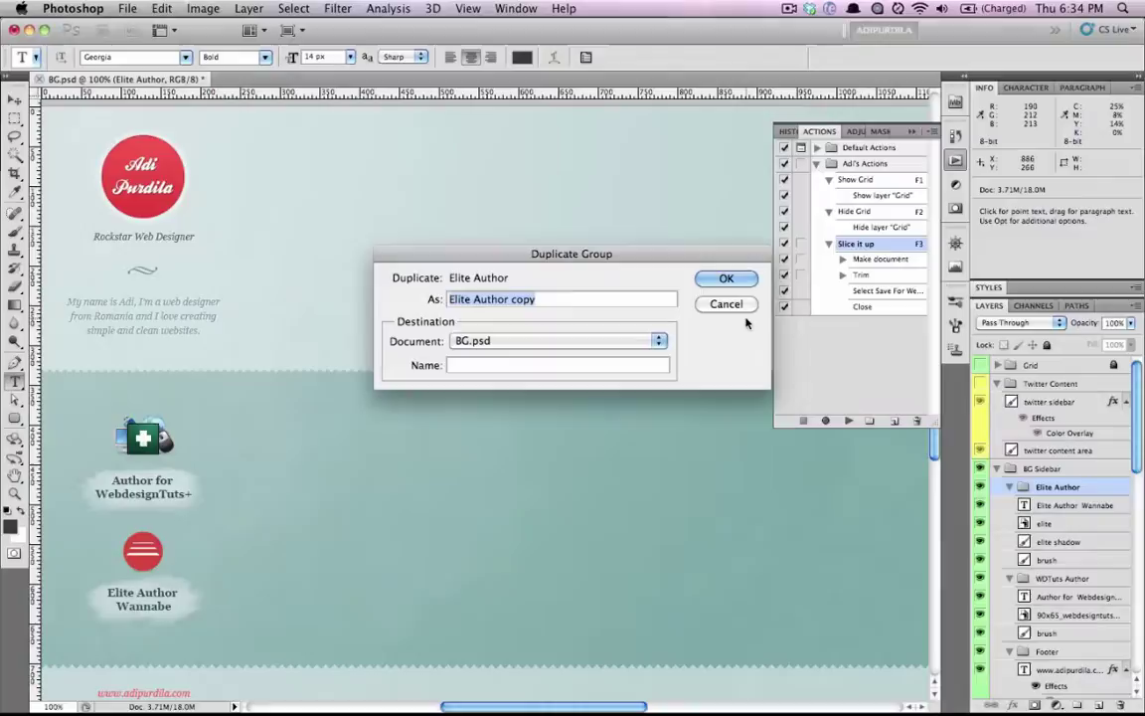
pyautogui.press('Escape')
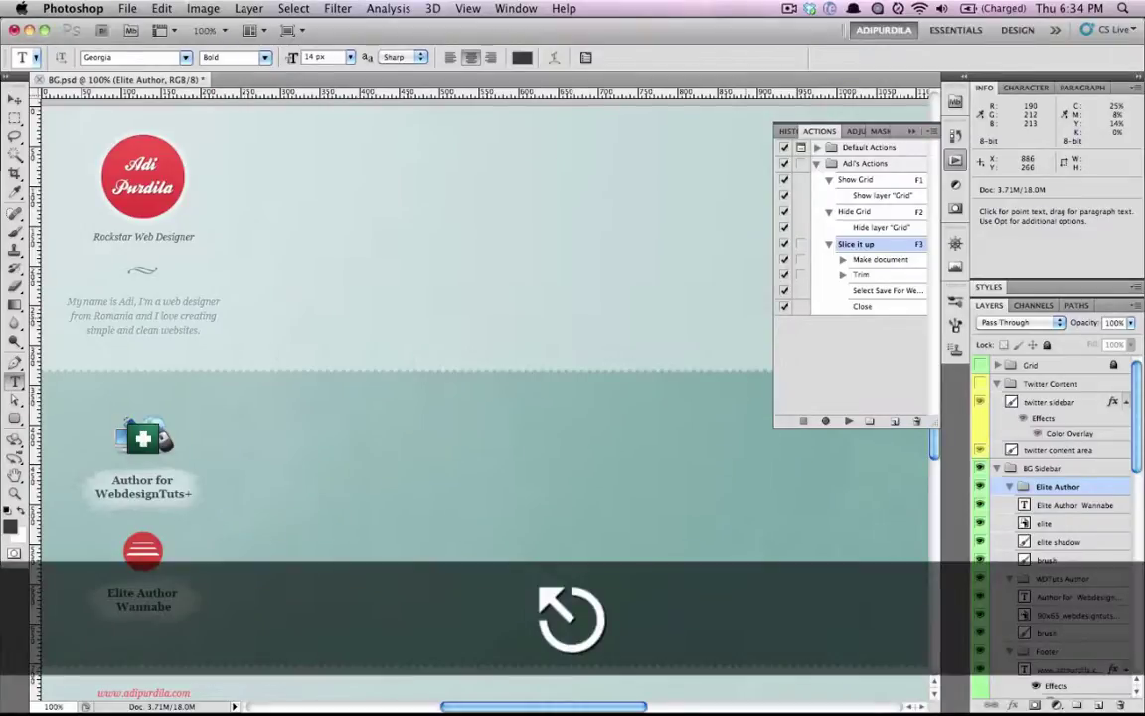
pyautogui.press('v')
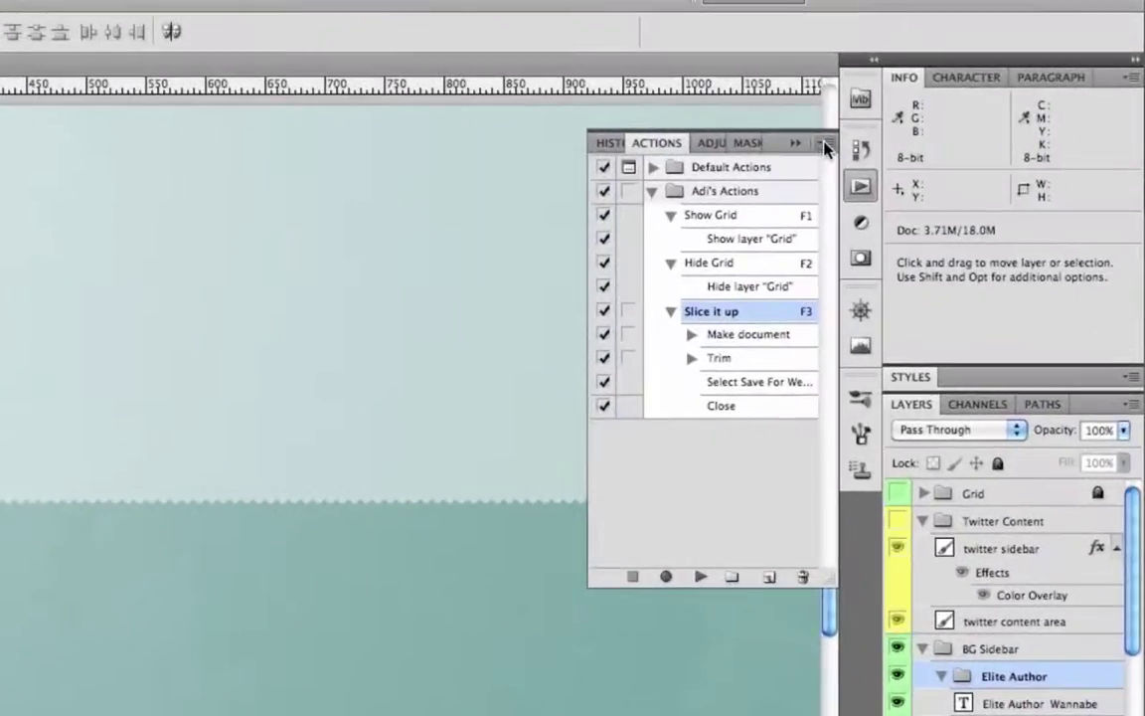
# Step: Switch the Actions panel to Button Mode and test the Show Grid, Hide Grid and F1 buttons
pyautogui.click(822, 144)
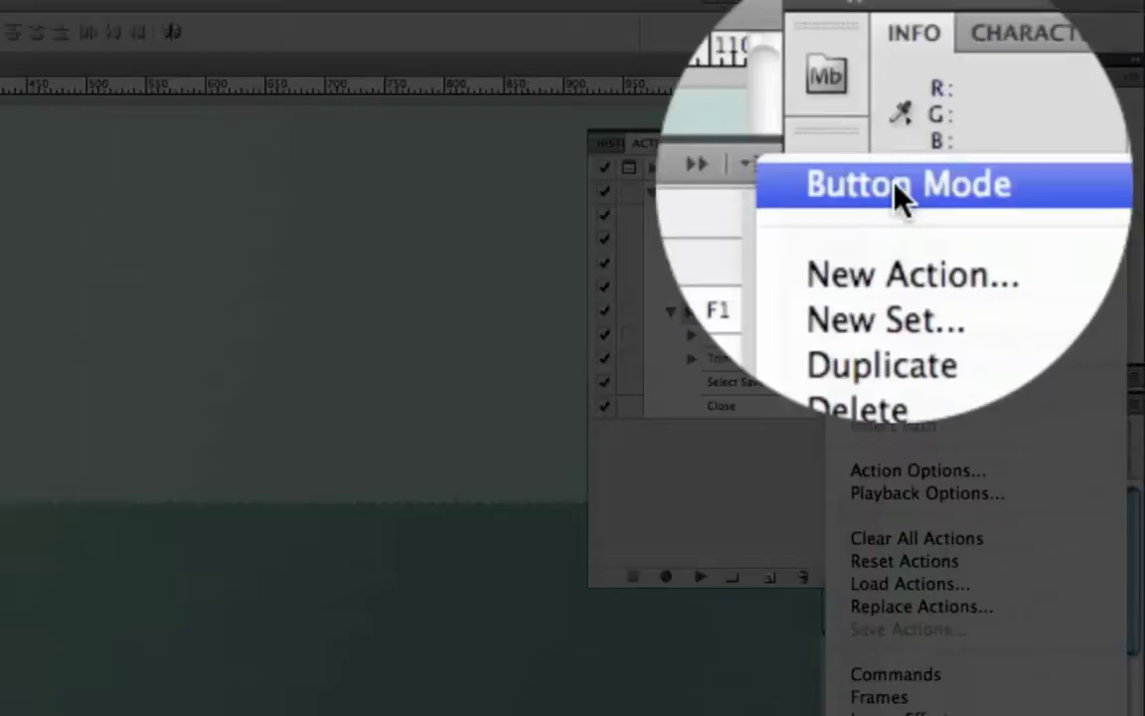
pyautogui.click(895, 159)
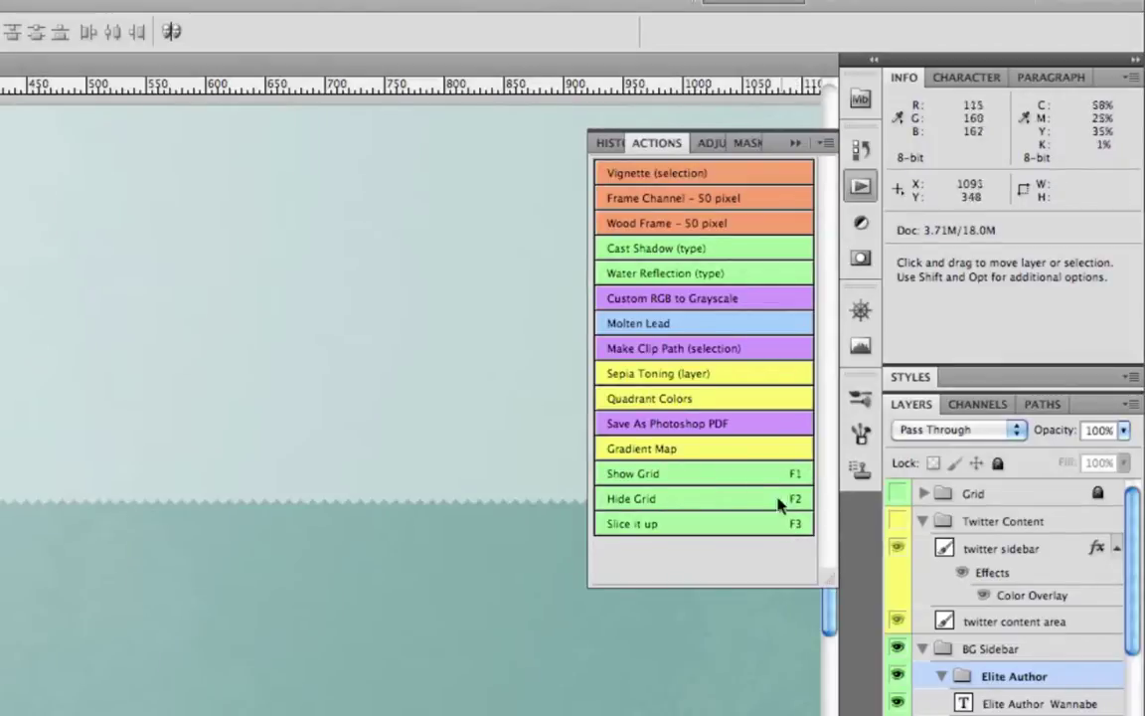
pyautogui.click(671, 479)
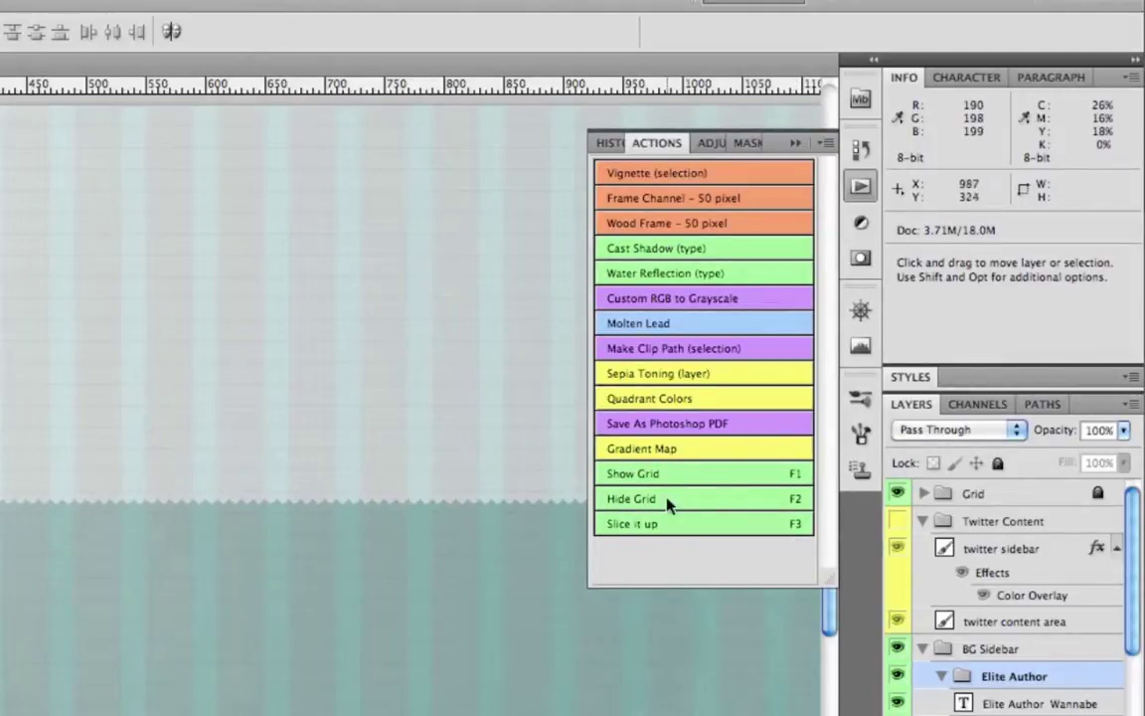
pyautogui.click(670, 500)
pyautogui.press('F1')
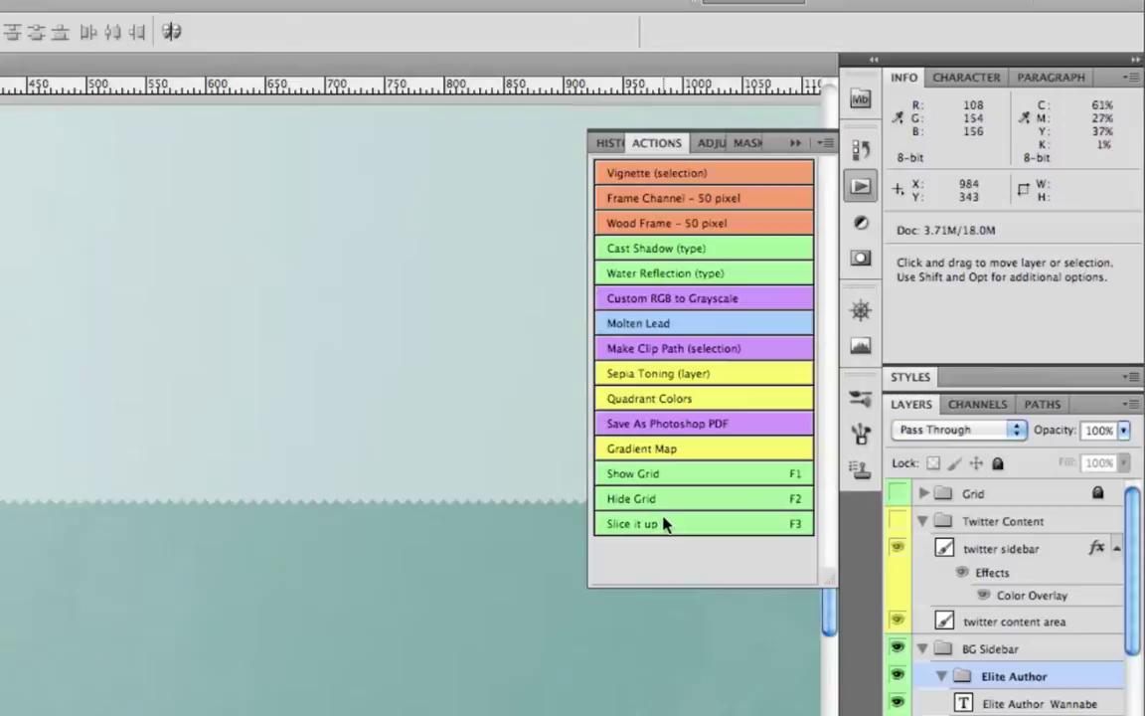
# Step: Run Slice it up on the Elite Author group, export the 157×118 PNG-24, and discard the temp document
pyautogui.click(662, 523)
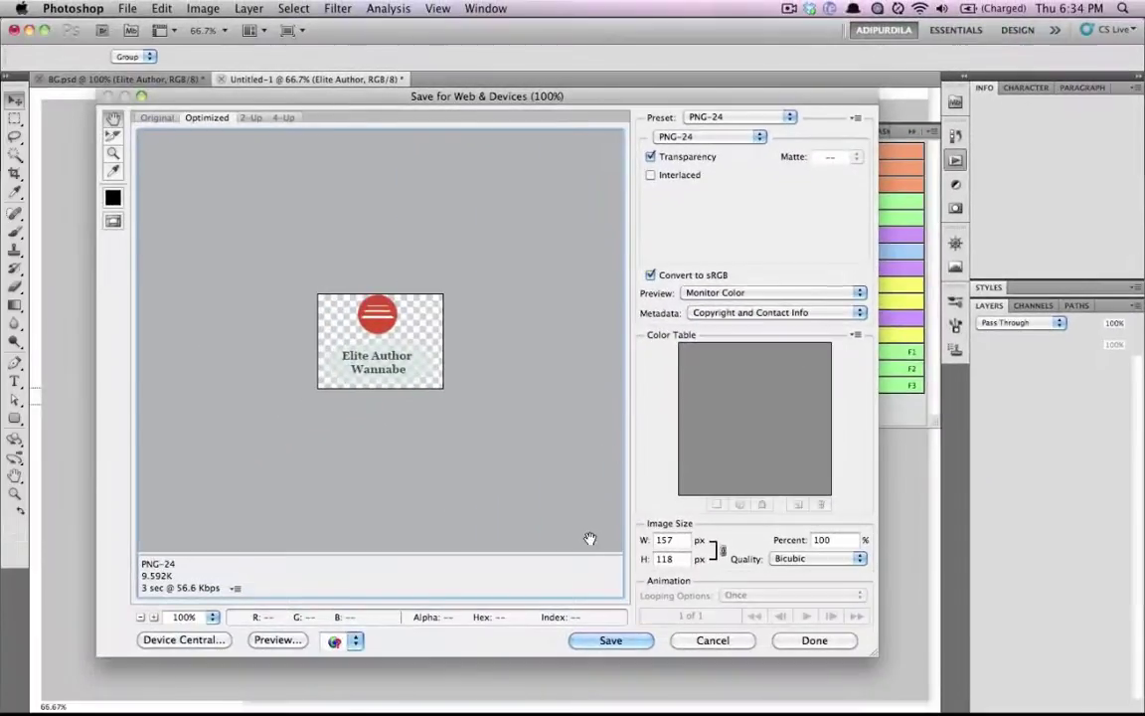
pyautogui.press('Return')
pyautogui.click(543, 268)
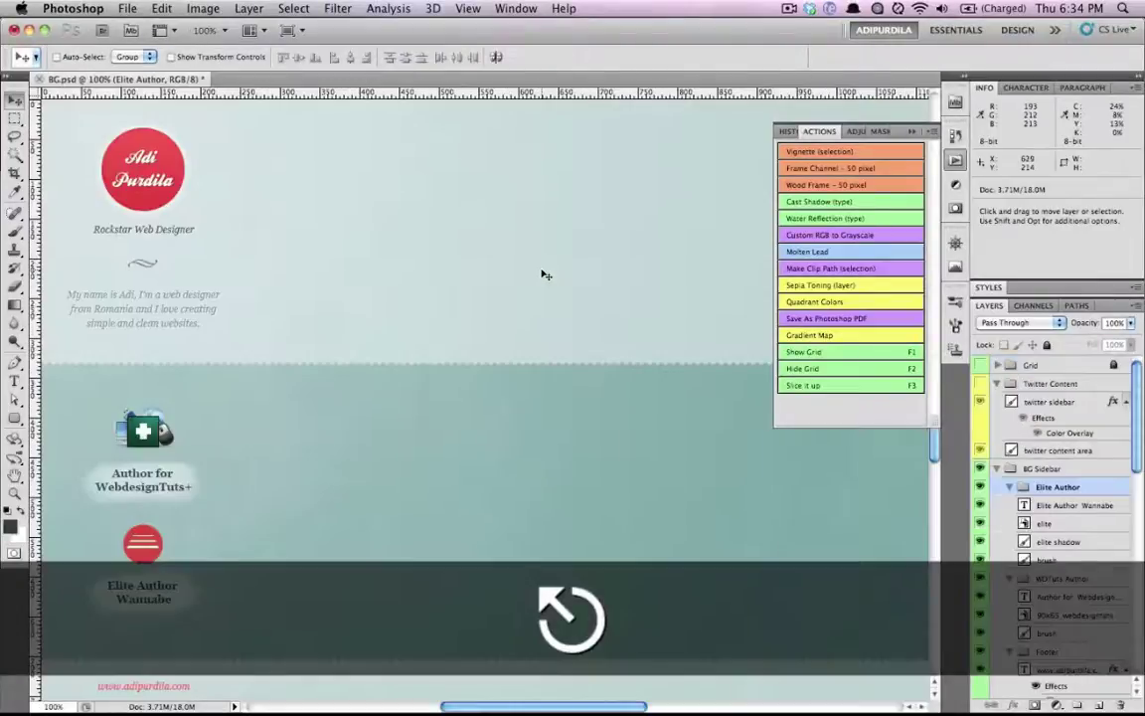